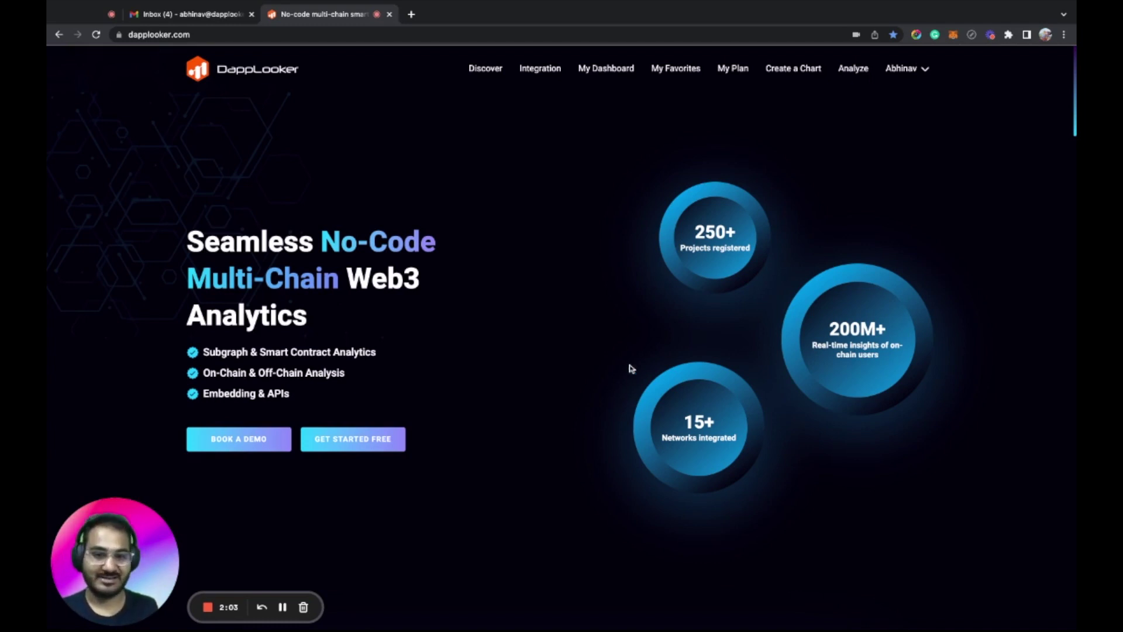
From My Dashboard, begin a New Project registration with Subgraph kept as the data source.
{"action": "scroll", "coordinate": [638, 362], "scroll_direction": "down", "scroll_amount": 5}
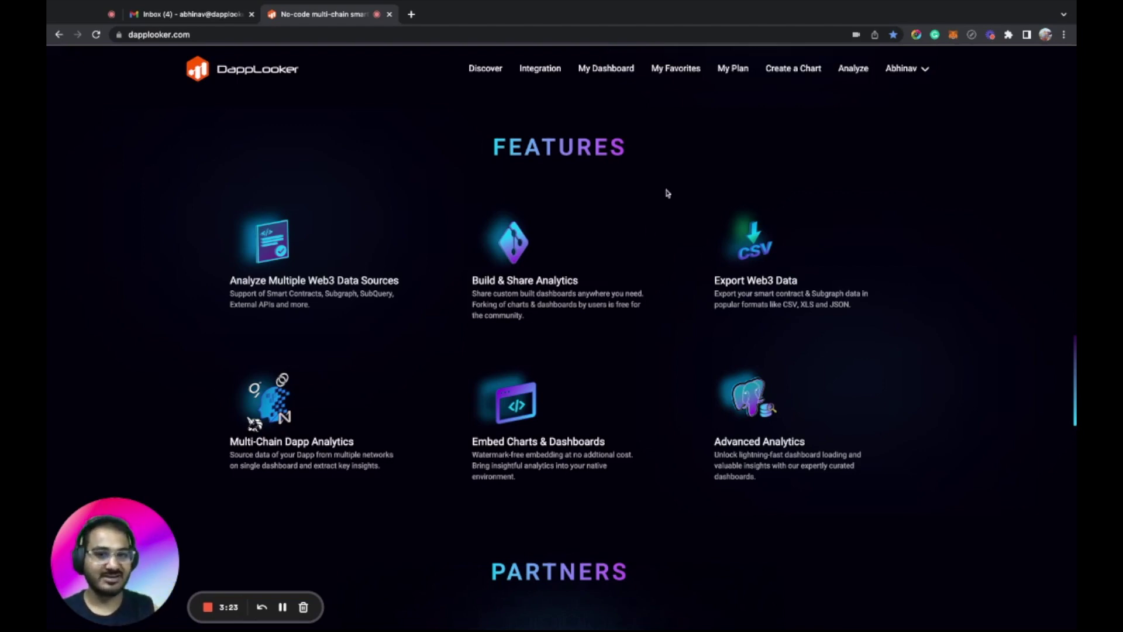
{"action": "left_click", "coordinate": [605, 72]}
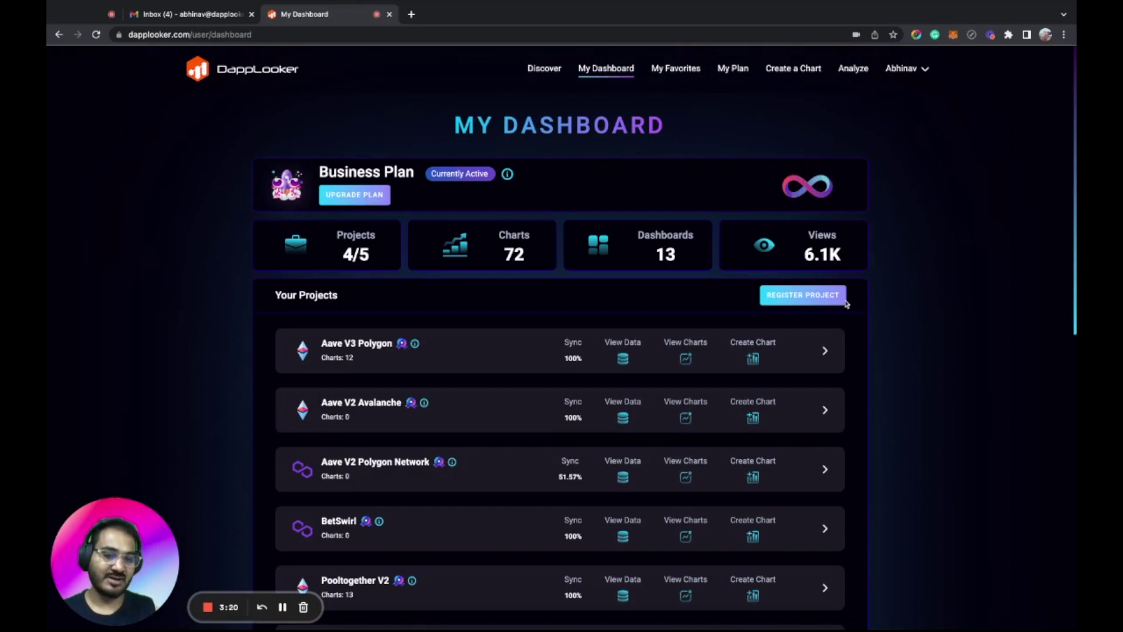
{"action": "left_click", "coordinate": [795, 300]}
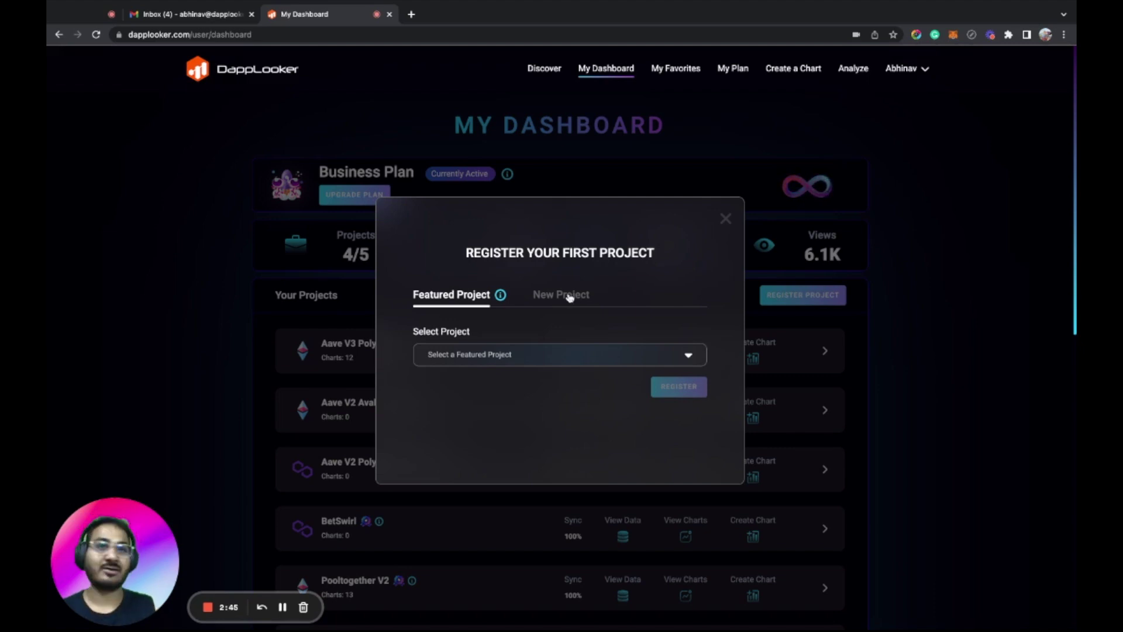
{"action": "left_click", "coordinate": [566, 295]}
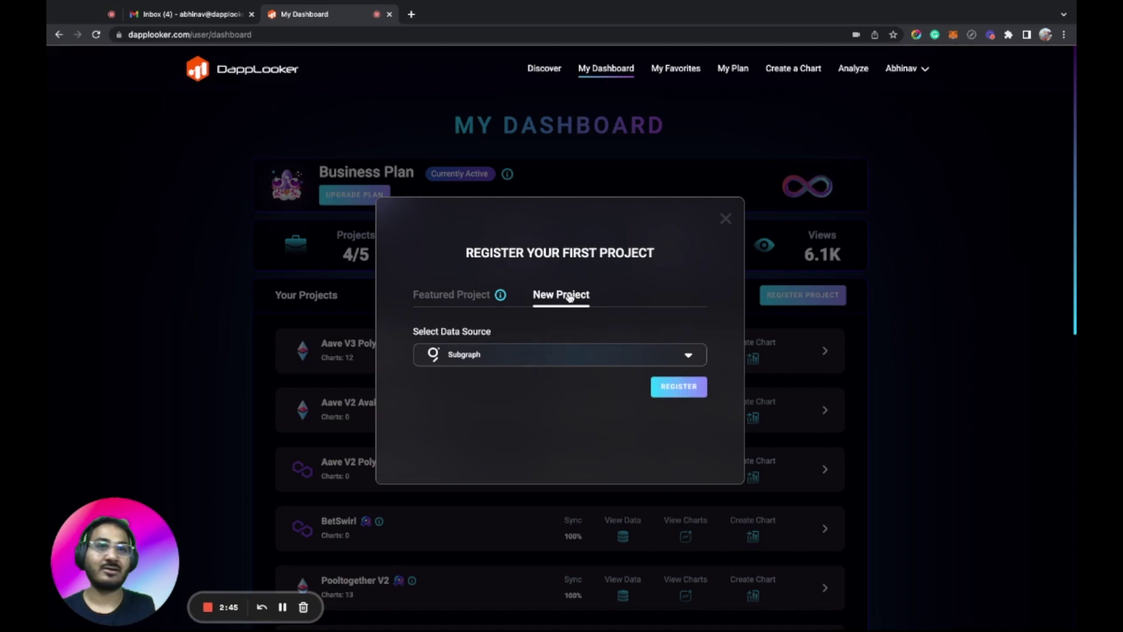
{"action": "left_click", "coordinate": [533, 360]}
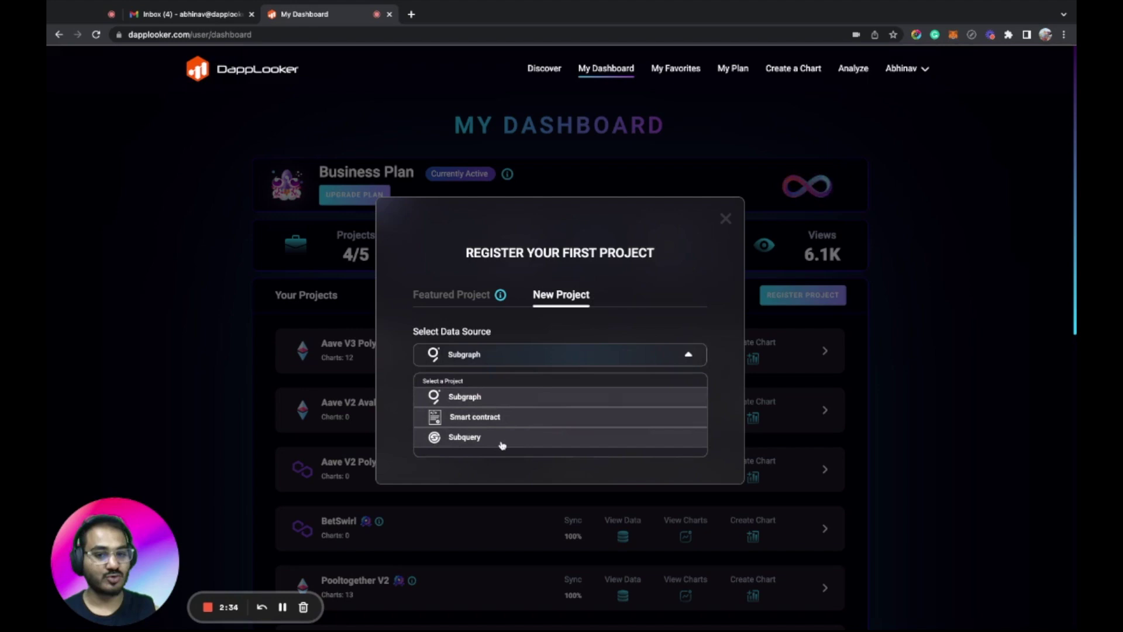
{"action": "left_click", "coordinate": [469, 399]}
{"action": "left_click", "coordinate": [680, 393]}
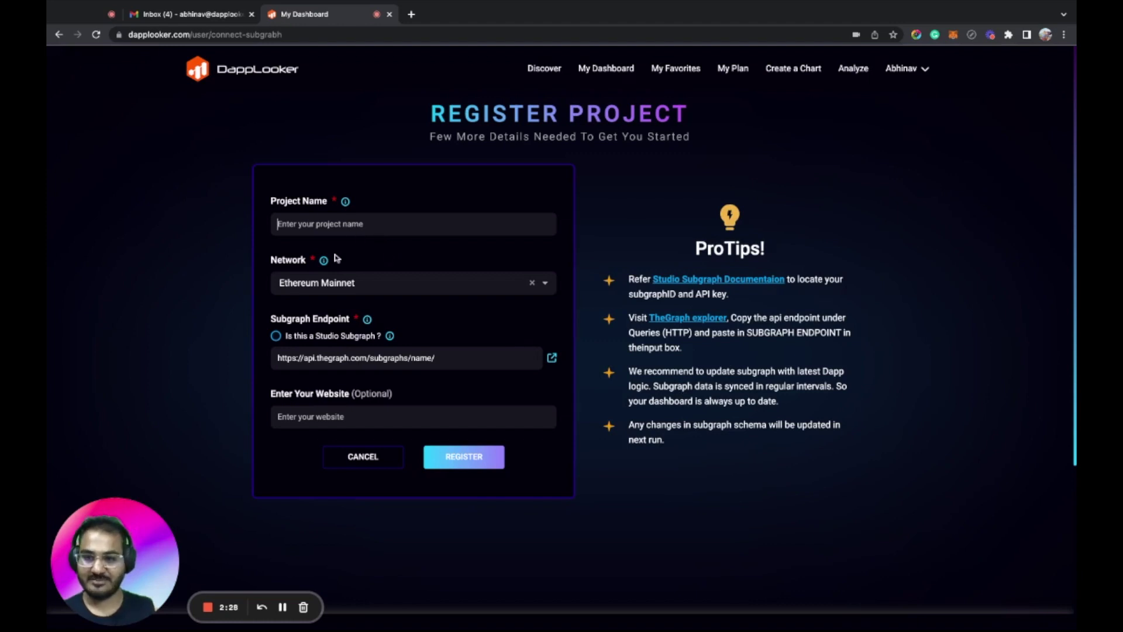
{"action": "left_click", "coordinate": [337, 287]}
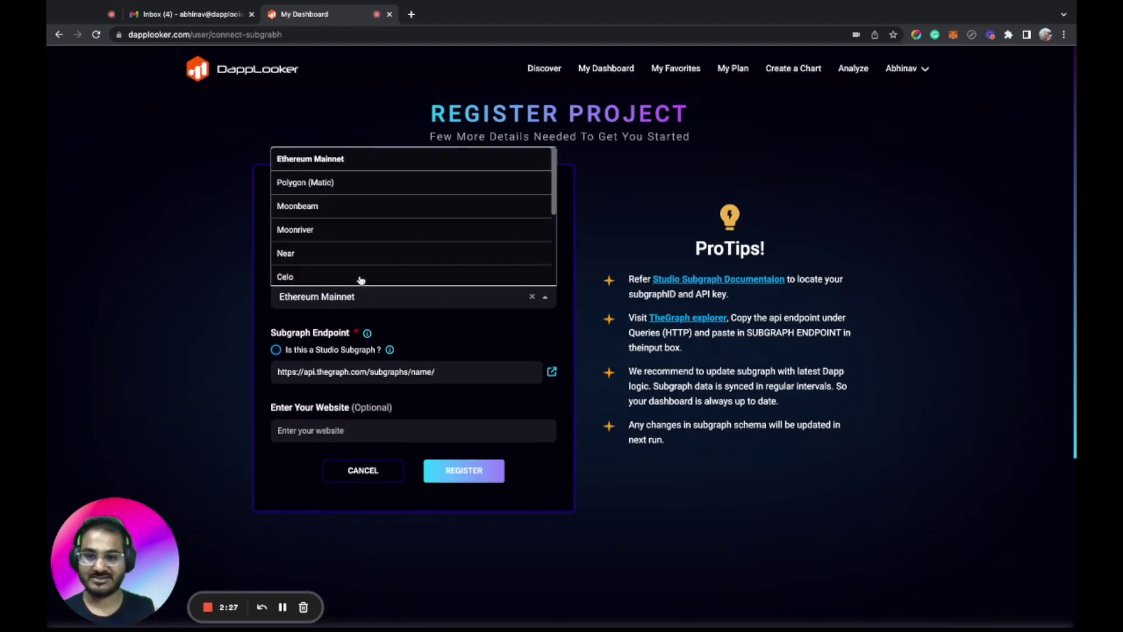
Fill in Polygon (Matic), project name Betswirl and Studio Subgraph ticked, then cancel the form.
{"action": "left_click", "coordinate": [319, 182]}
{"action": "left_click", "coordinate": [299, 224]}
{"action": "type", "text": "Betswirl"}
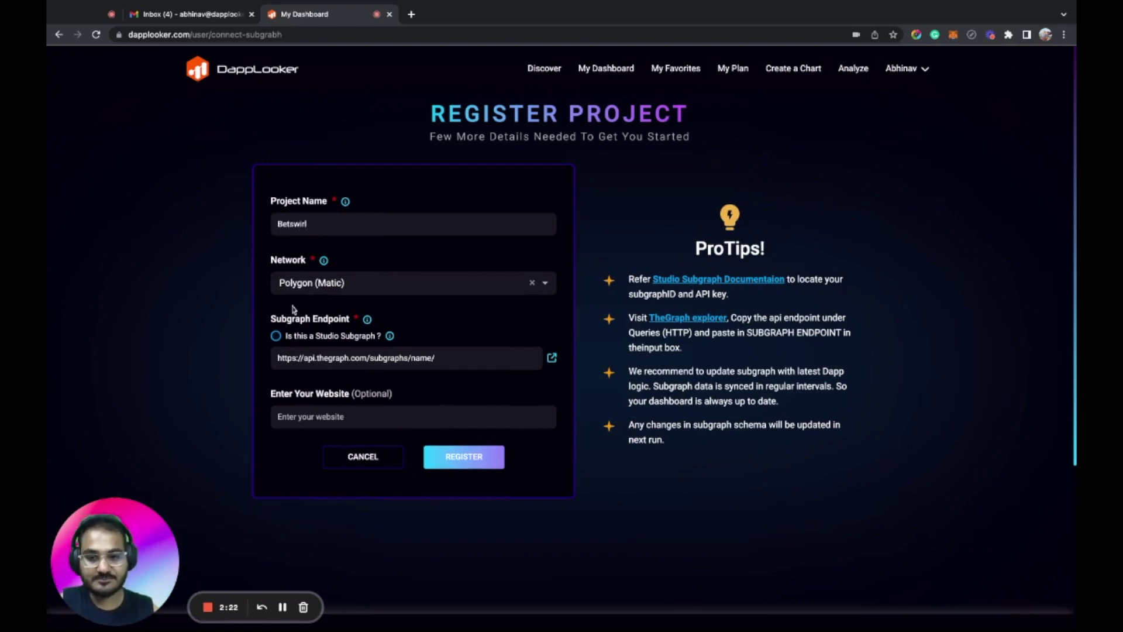
{"action": "triple_click", "coordinate": [340, 358]}
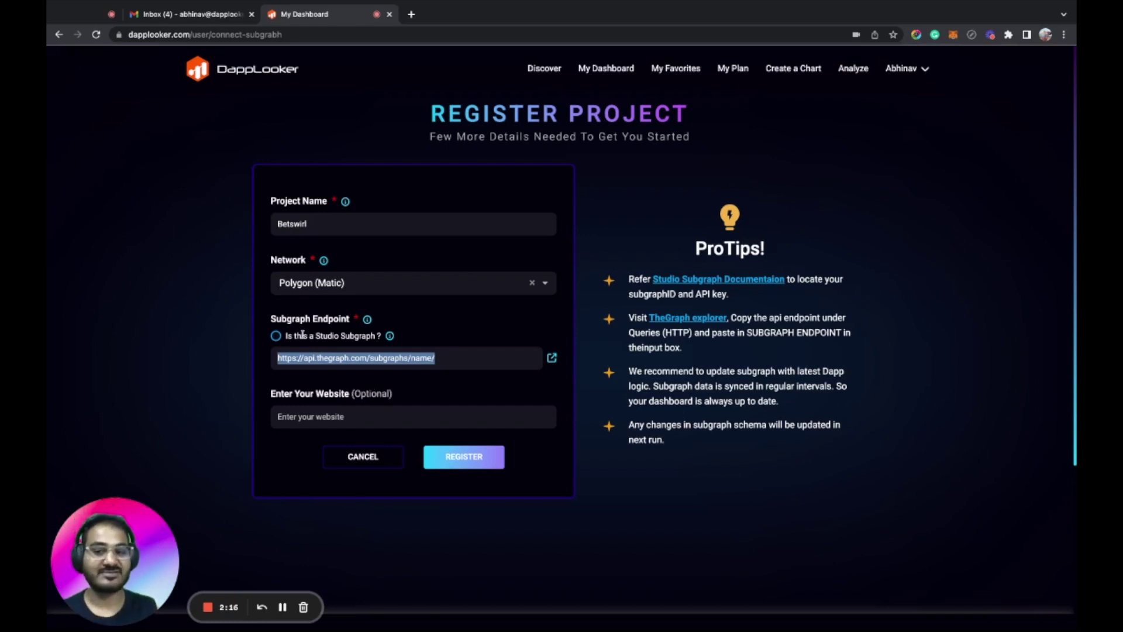
{"action": "left_click", "coordinate": [275, 336]}
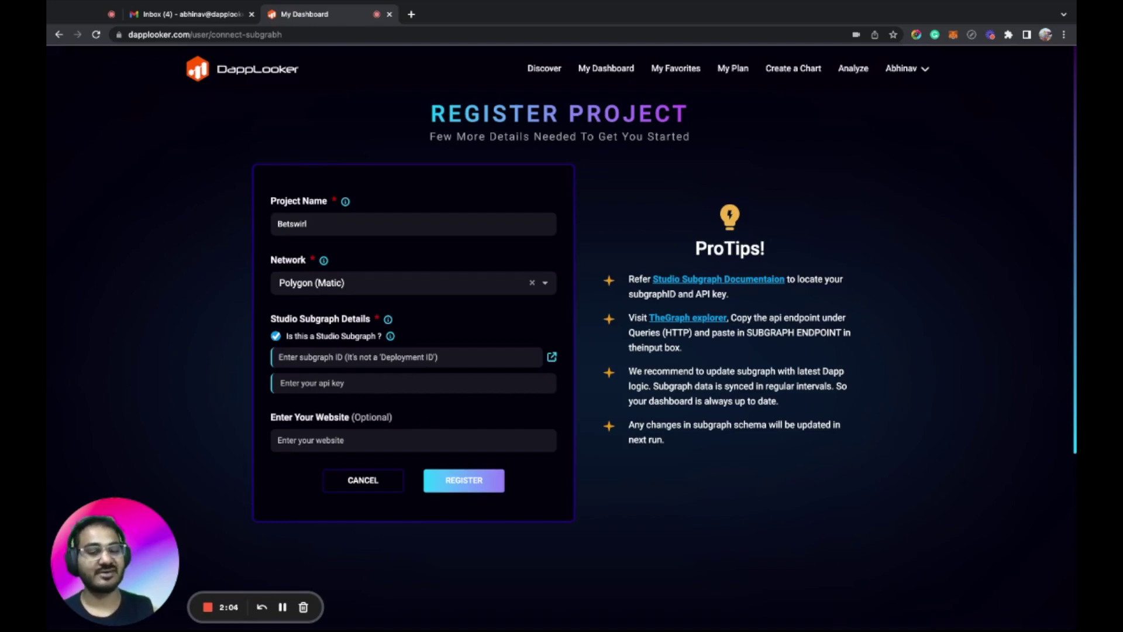
{"action": "left_click", "coordinate": [353, 483]}
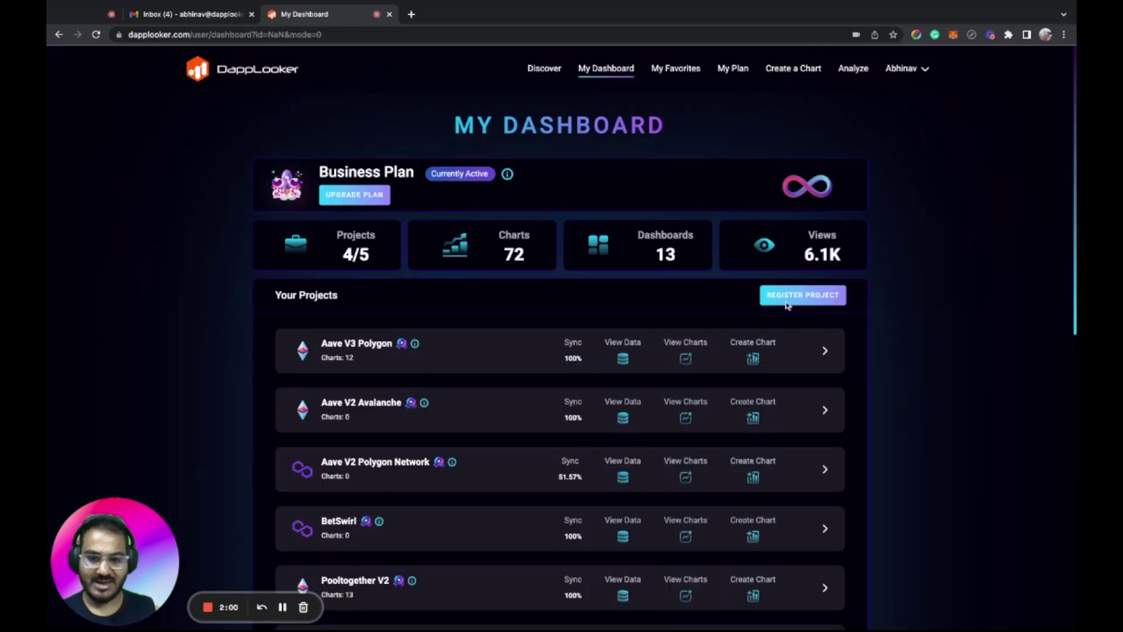
Start another New Project registration using Smart Contract as the data source.
{"action": "left_click", "coordinate": [802, 295]}
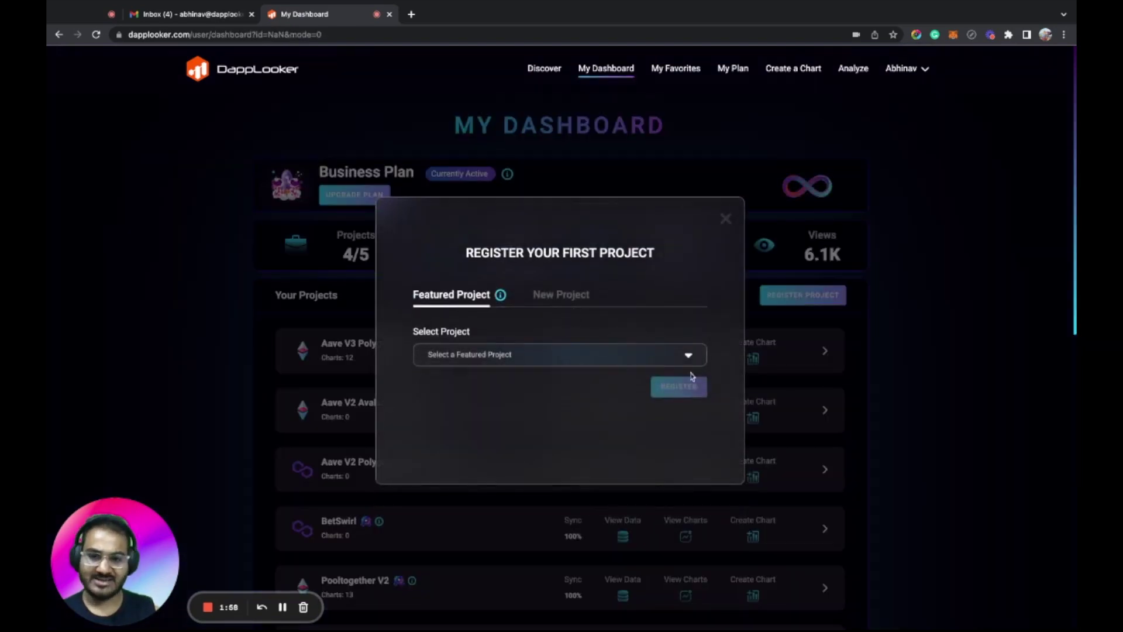
{"action": "left_click", "coordinate": [565, 297]}
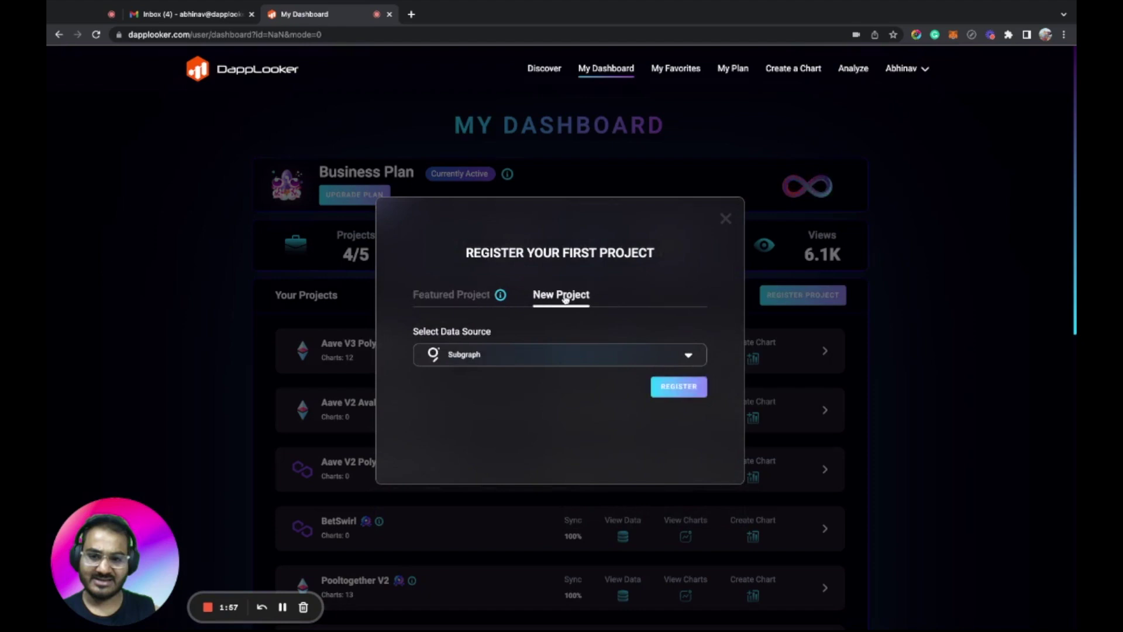
{"action": "left_click", "coordinate": [468, 355]}
{"action": "left_click", "coordinate": [465, 417]}
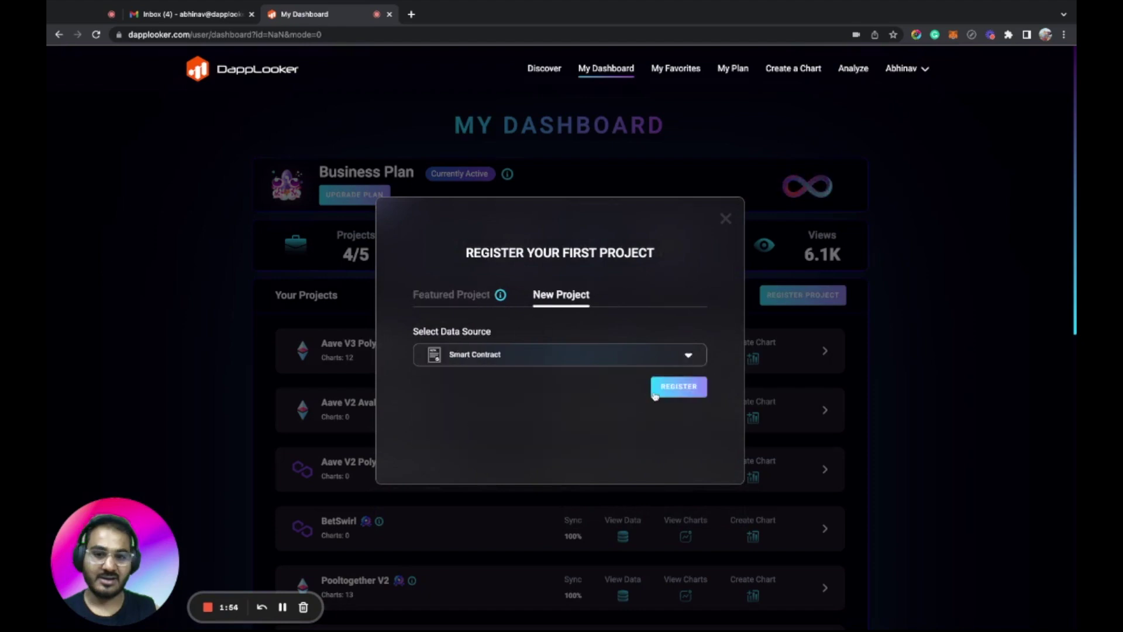
{"action": "left_click", "coordinate": [655, 395]}
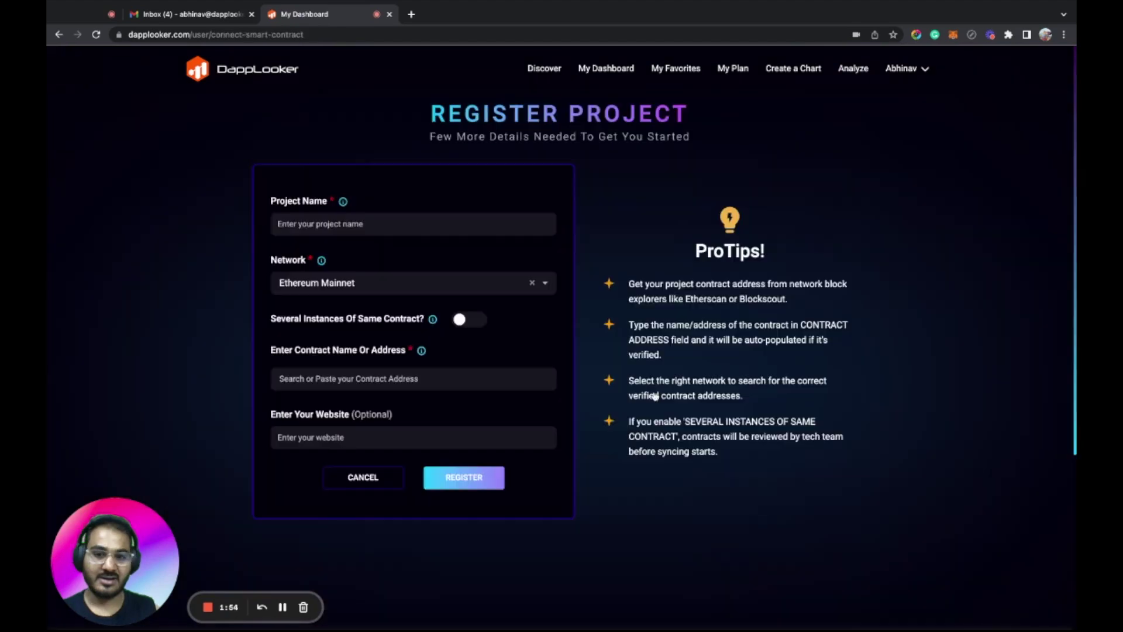
Enter Pooltogether on Polygon (Matic) with contract PoolTogetherV0Render, cancel, and view BetSwirl's data.
{"action": "left_click", "coordinate": [344, 221]}
{"action": "type", "text": "Pooltogether"}
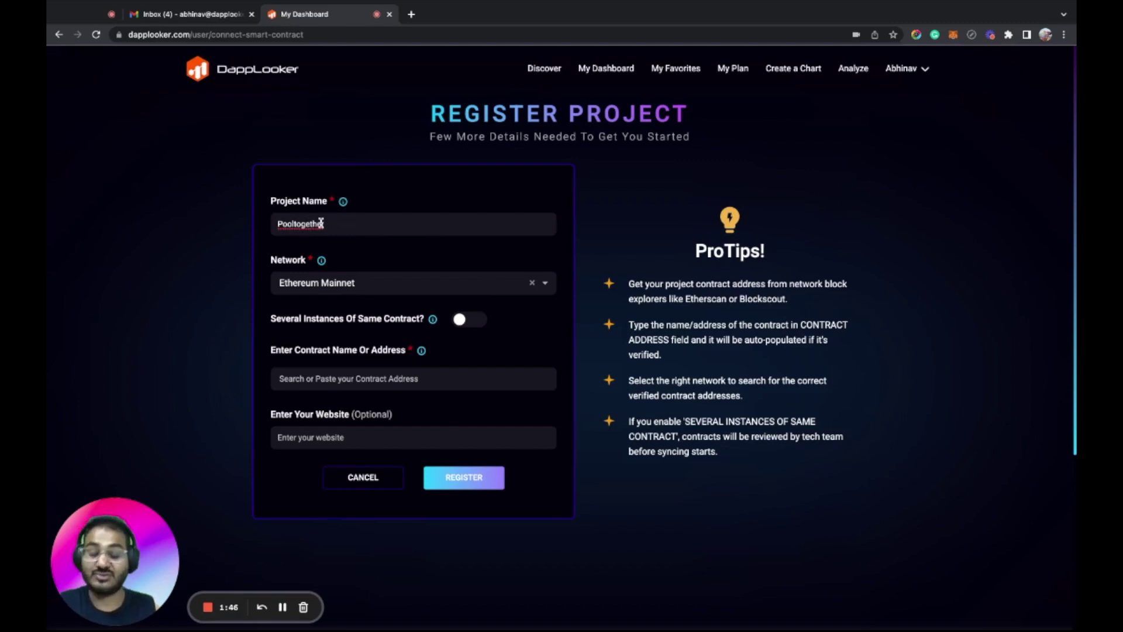
{"action": "left_click", "coordinate": [321, 285]}
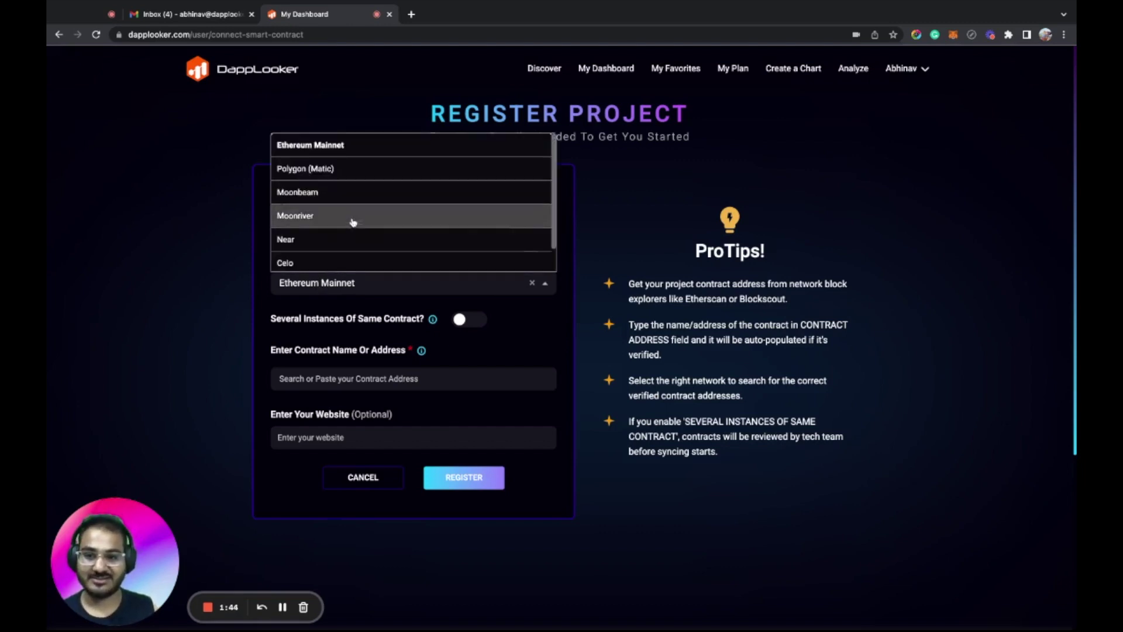
{"action": "left_click", "coordinate": [310, 170]}
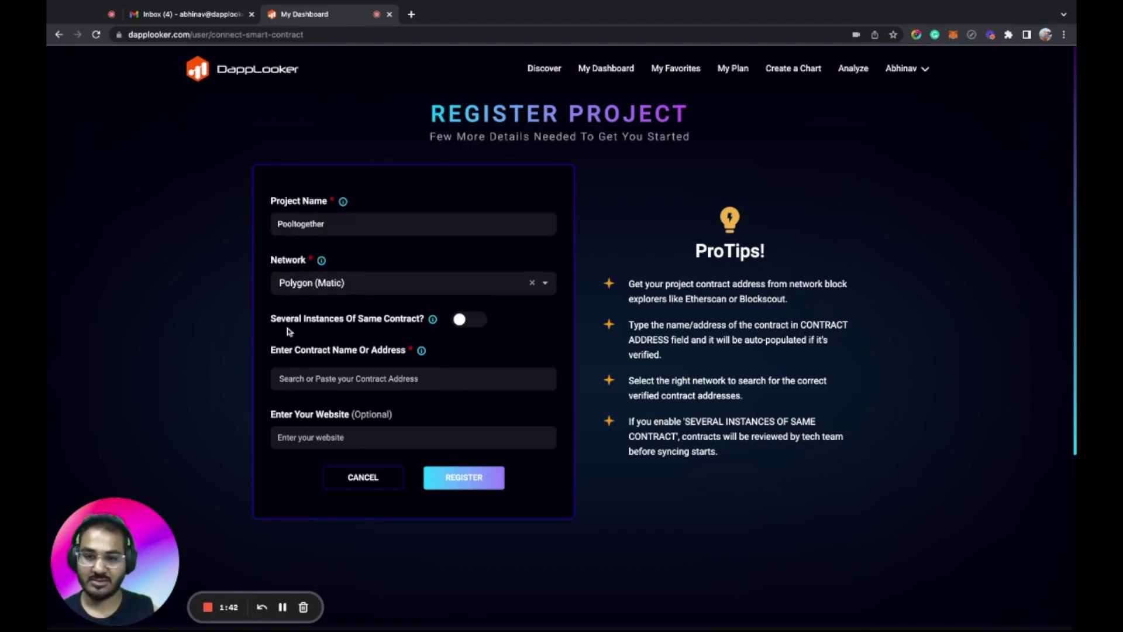
{"action": "left_click", "coordinate": [310, 374]}
{"action": "type", "text": "pool"}
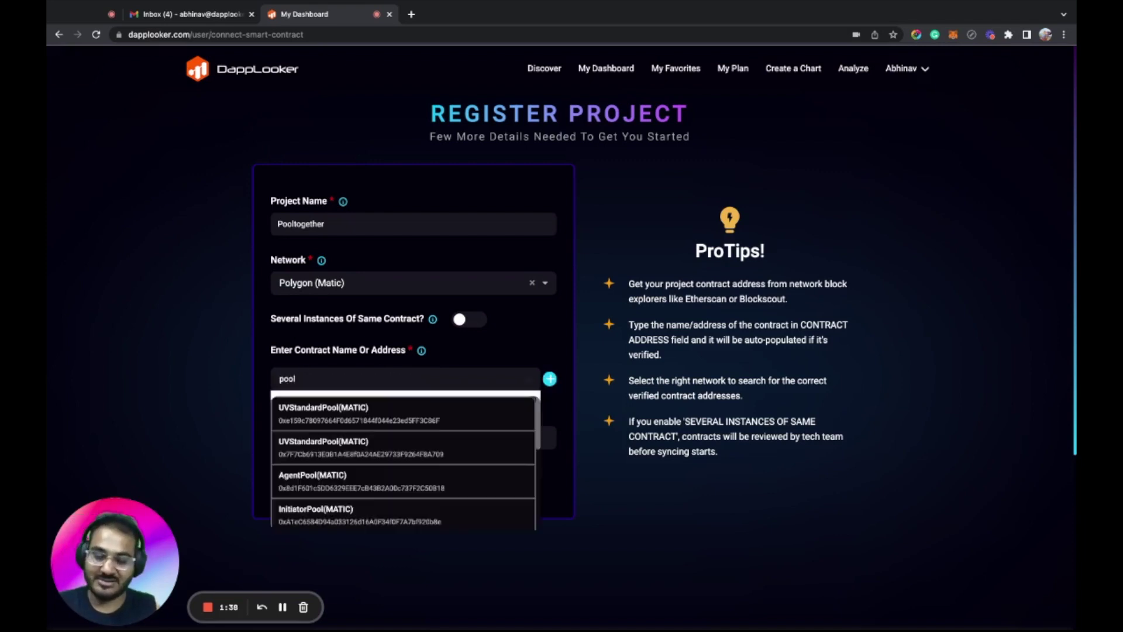
{"action": "type", "text": "tog"}
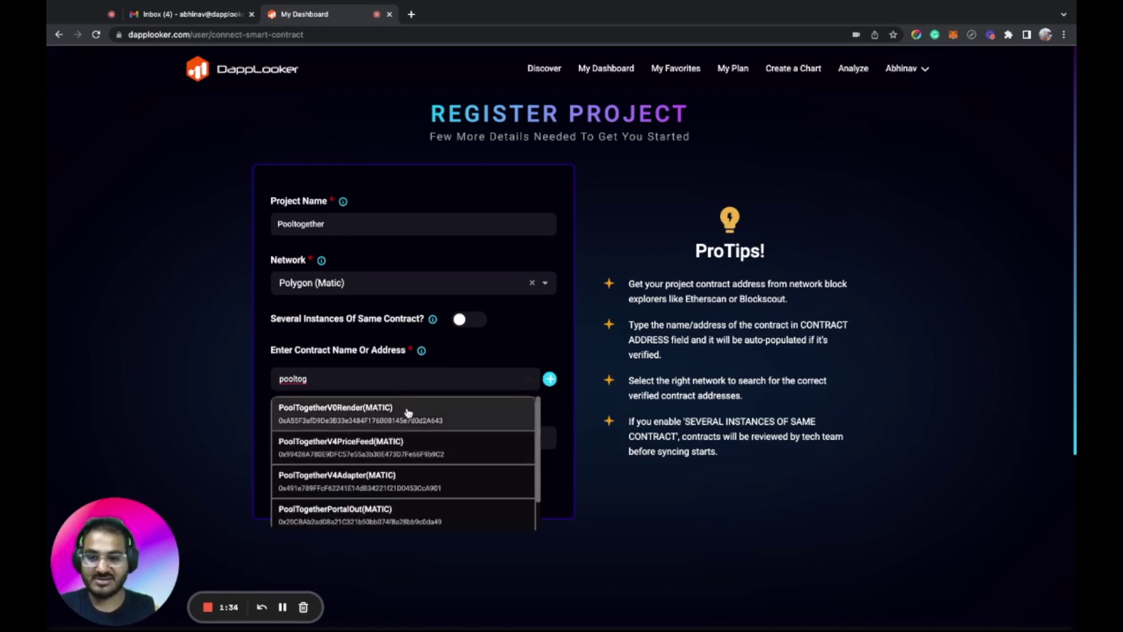
{"action": "left_click", "coordinate": [372, 417]}
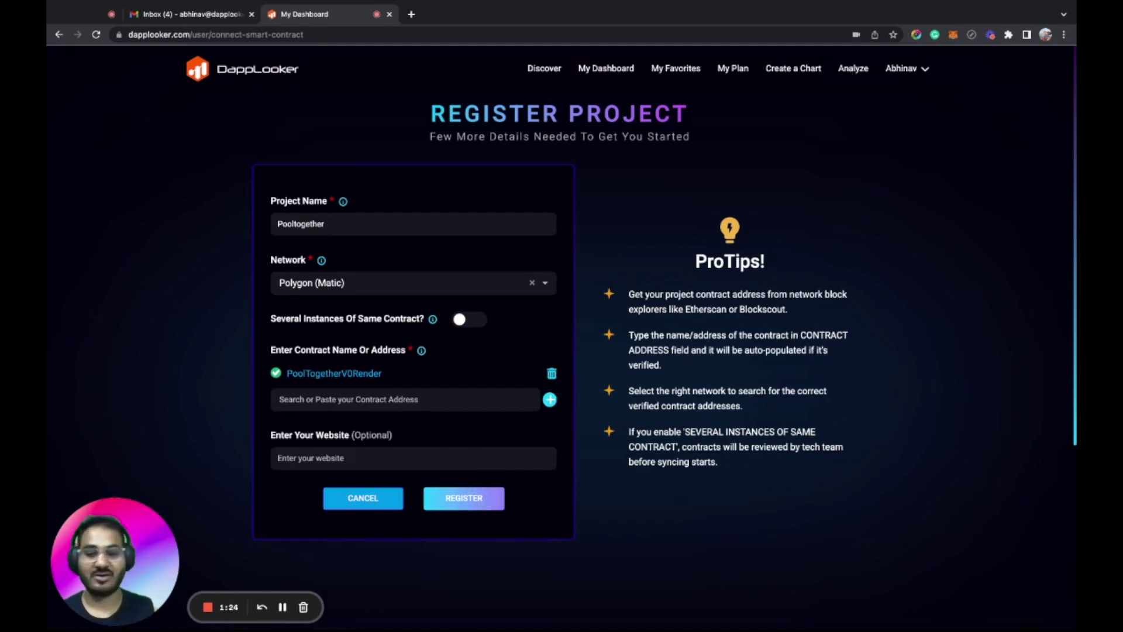
{"action": "left_click", "coordinate": [363, 498]}
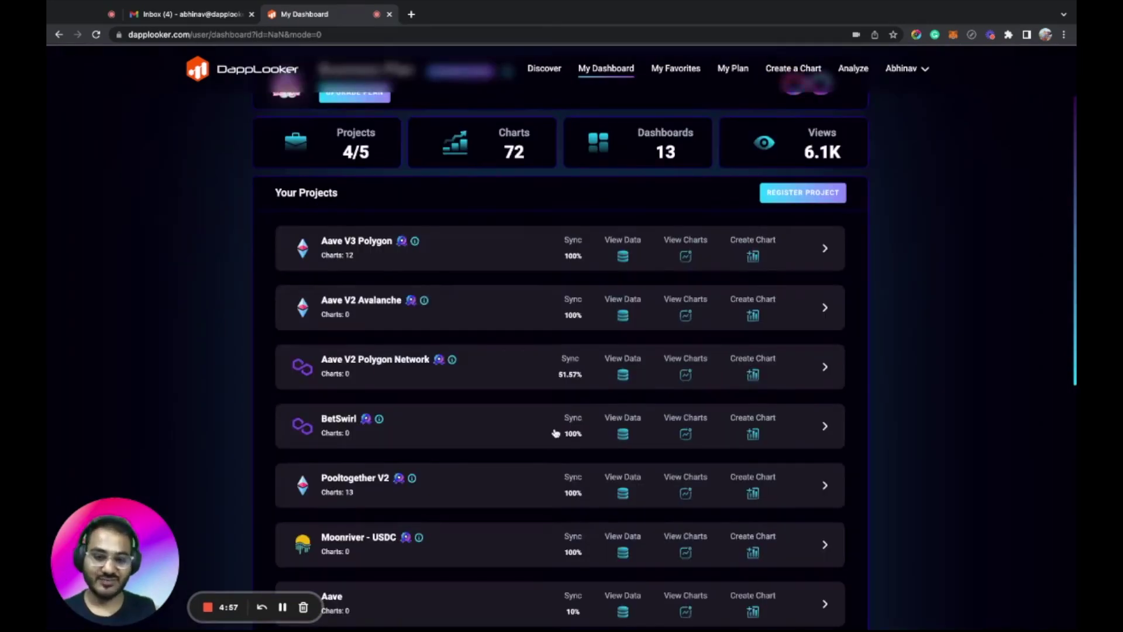
{"action": "left_click", "coordinate": [622, 435]}
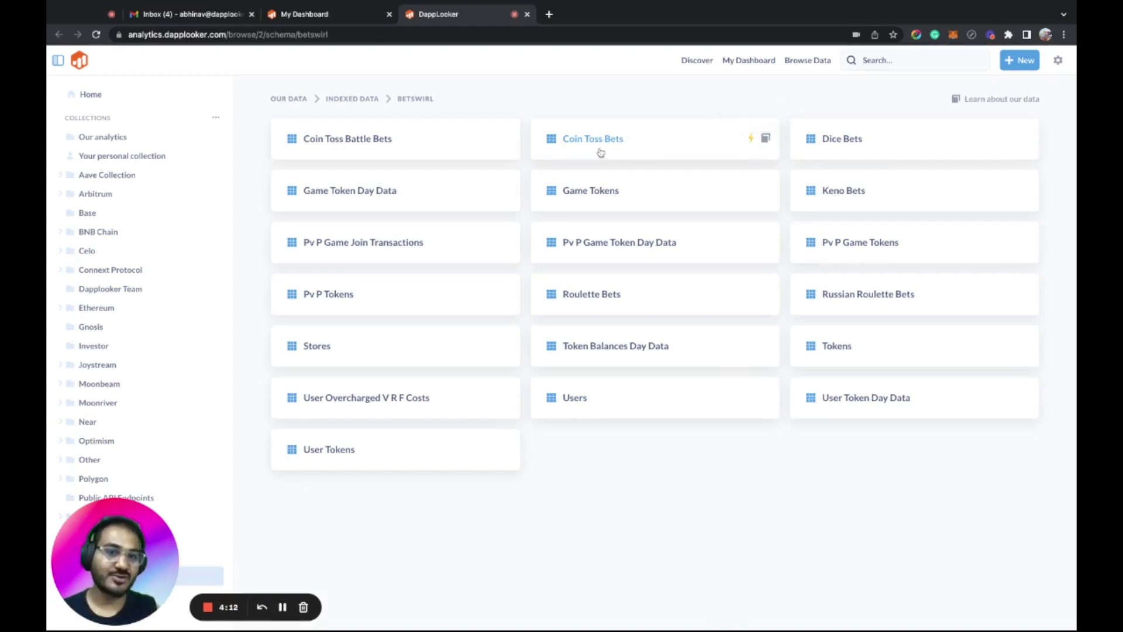
Browse the Coin Toss Bets X-ray overview (88,936 total bets) and return to the table list.
{"action": "left_click", "coordinate": [750, 138]}
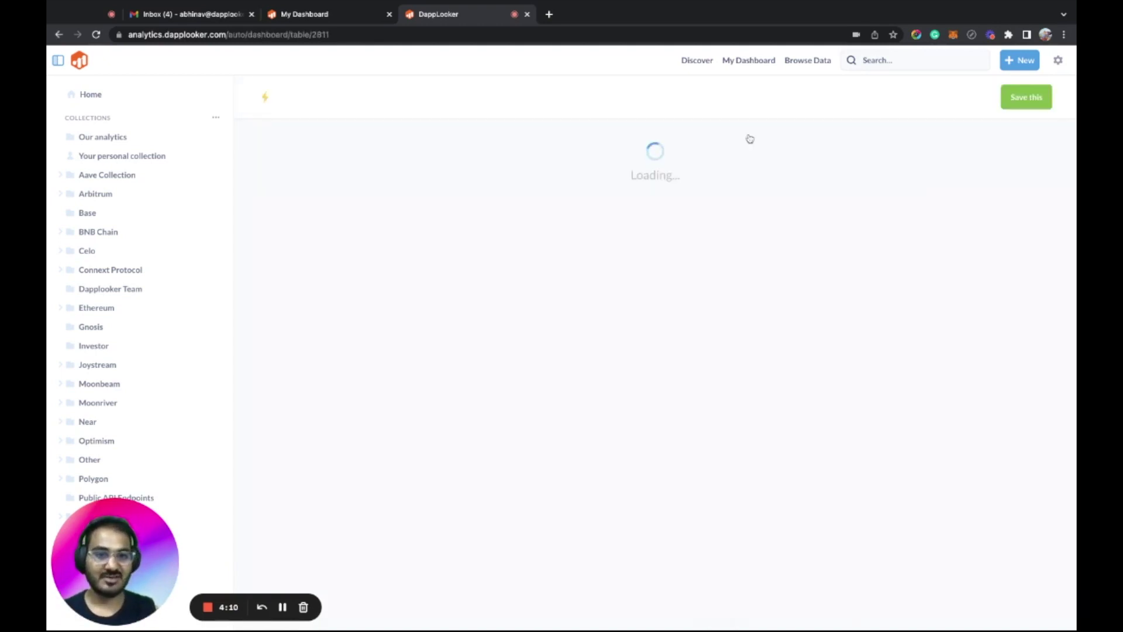
{"action": "scroll", "coordinate": [565, 452], "scroll_direction": "down", "scroll_amount": 15}
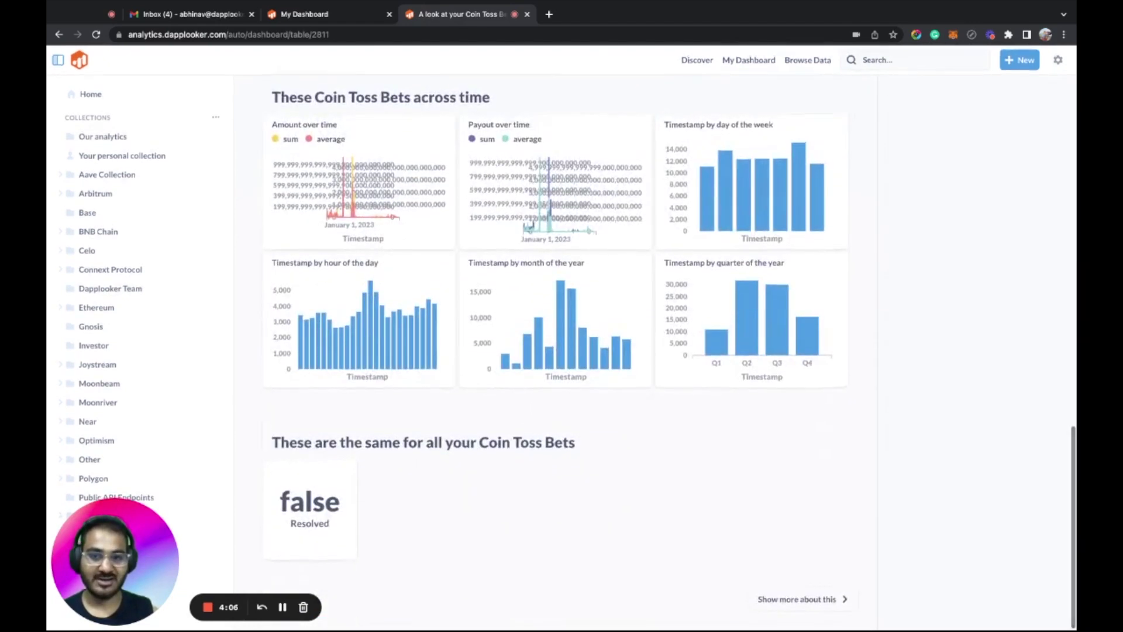
{"action": "scroll", "coordinate": [556, 418], "scroll_direction": "up", "scroll_amount": 15}
{"action": "scroll", "coordinate": [590, 445], "scroll_direction": "down", "scroll_amount": 15}
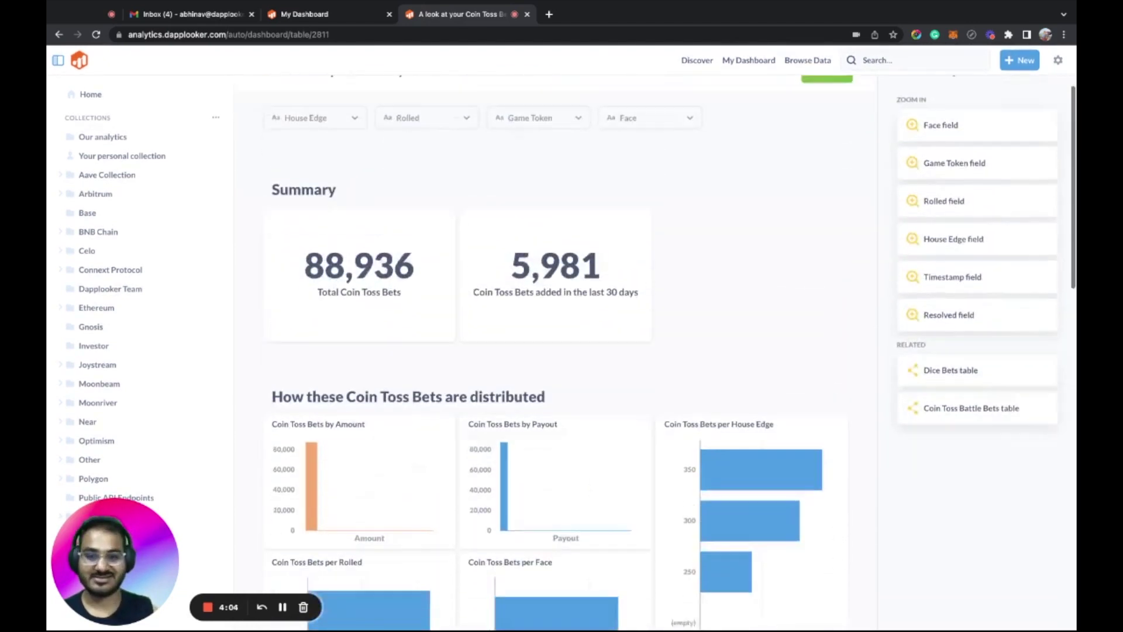
{"action": "scroll", "coordinate": [590, 444], "scroll_direction": "up", "scroll_amount": 15}
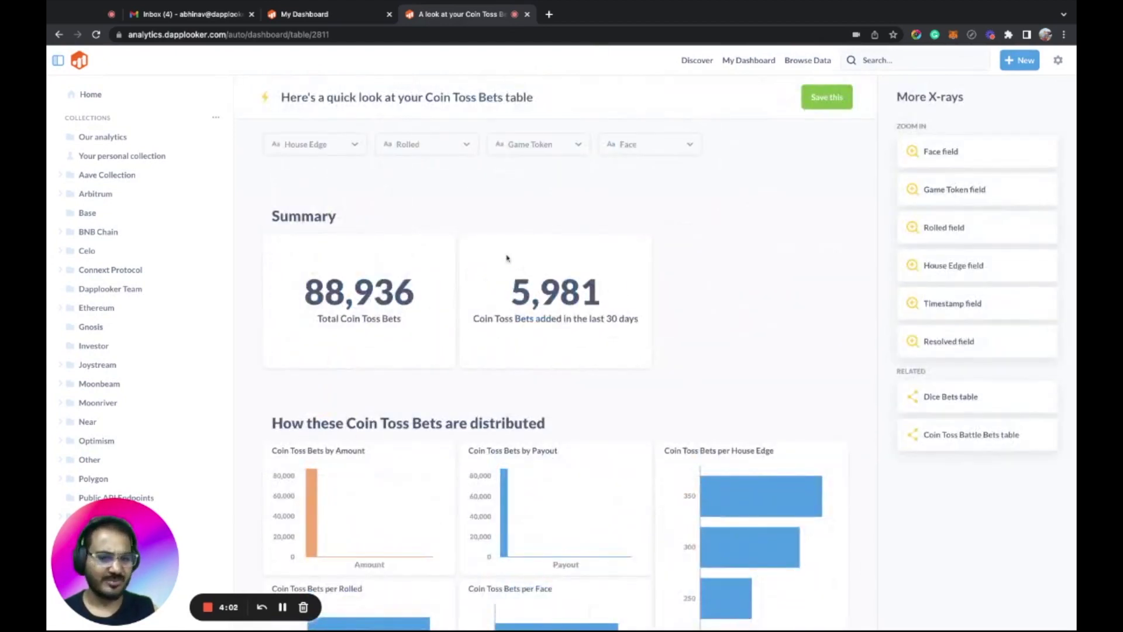
{"action": "scroll", "coordinate": [507, 259], "scroll_direction": "down", "scroll_amount": 15}
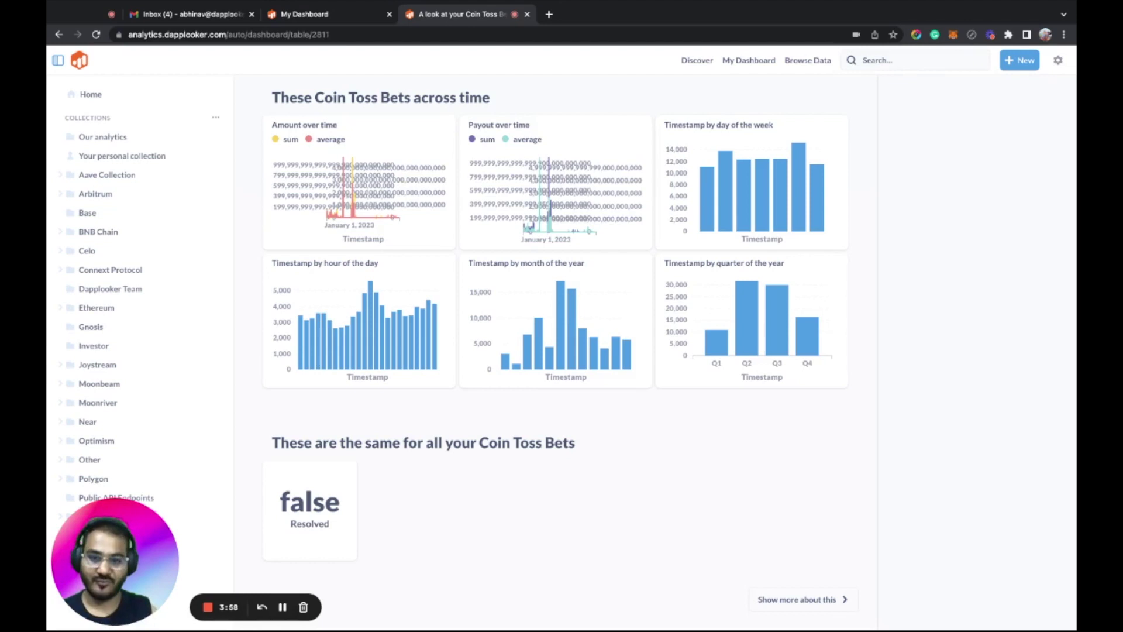
{"action": "scroll", "coordinate": [729, 118], "scroll_direction": "up", "scroll_amount": 15}
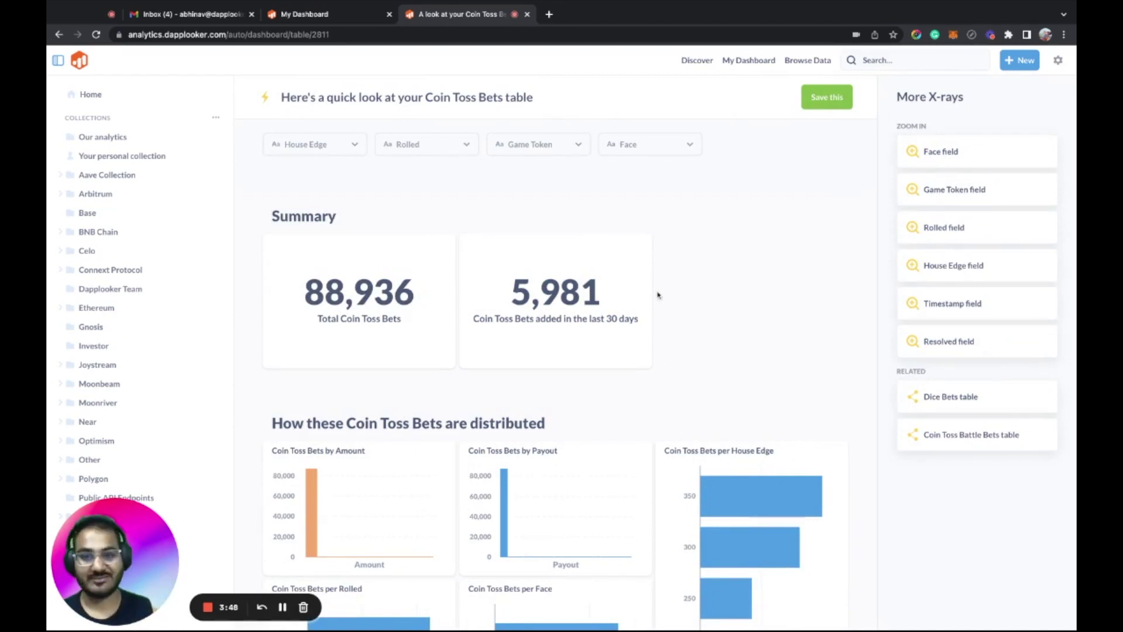
{"action": "left_click", "coordinate": [59, 34]}
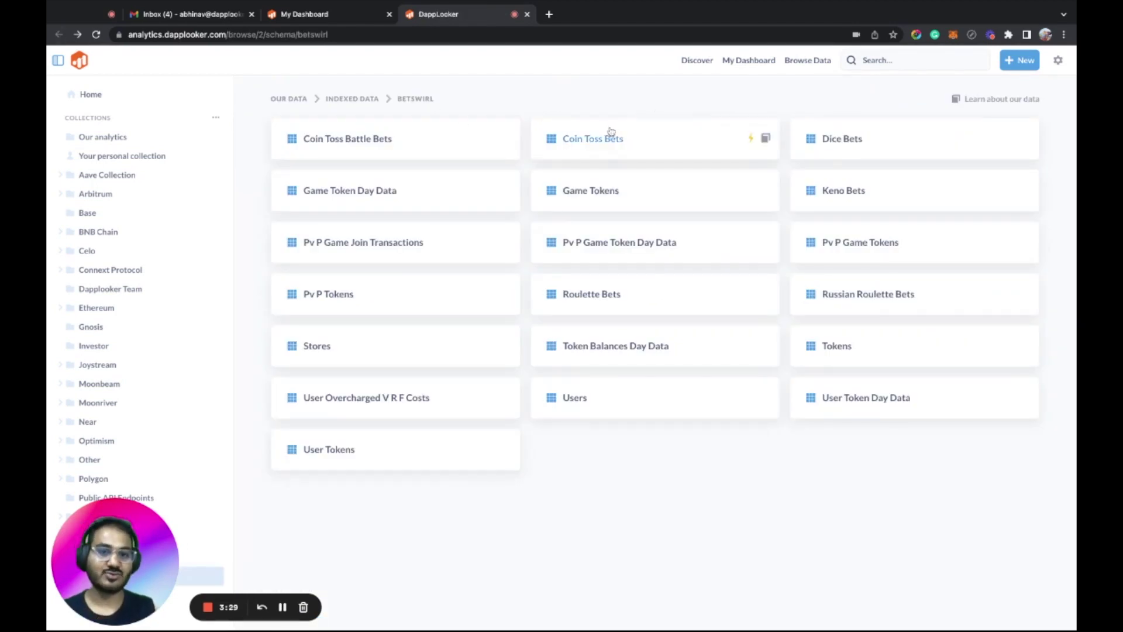
{"action": "left_click", "coordinate": [632, 147]}
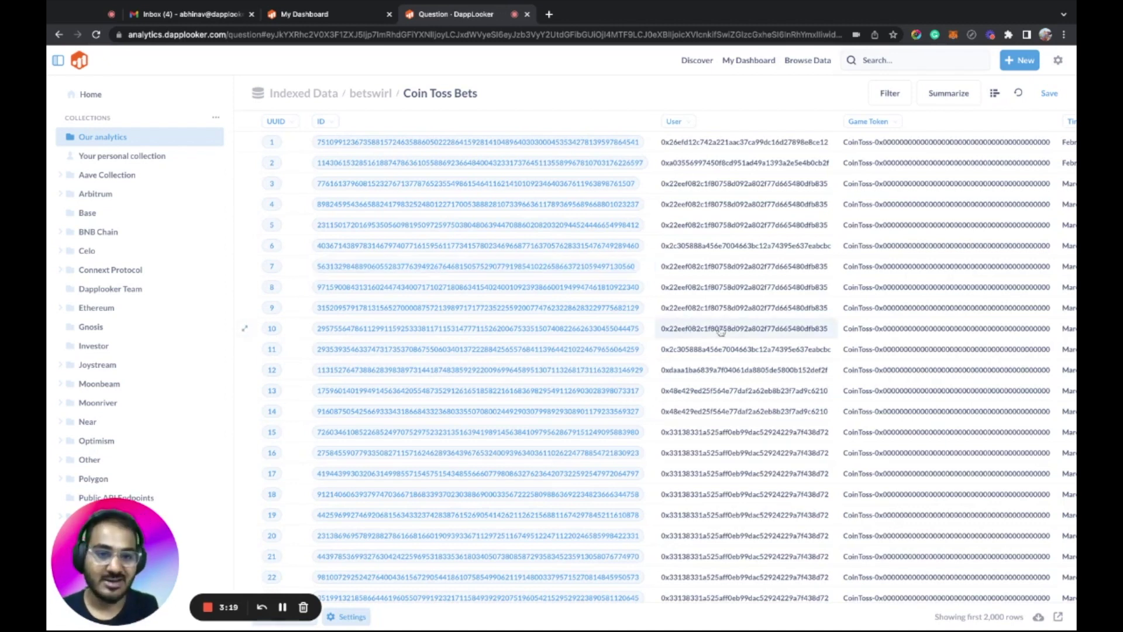
{"action": "scroll", "coordinate": [767, 336], "scroll_direction": "right", "scroll_amount": 5}
{"action": "scroll", "coordinate": [766, 336], "scroll_direction": "right", "scroll_amount": 2}
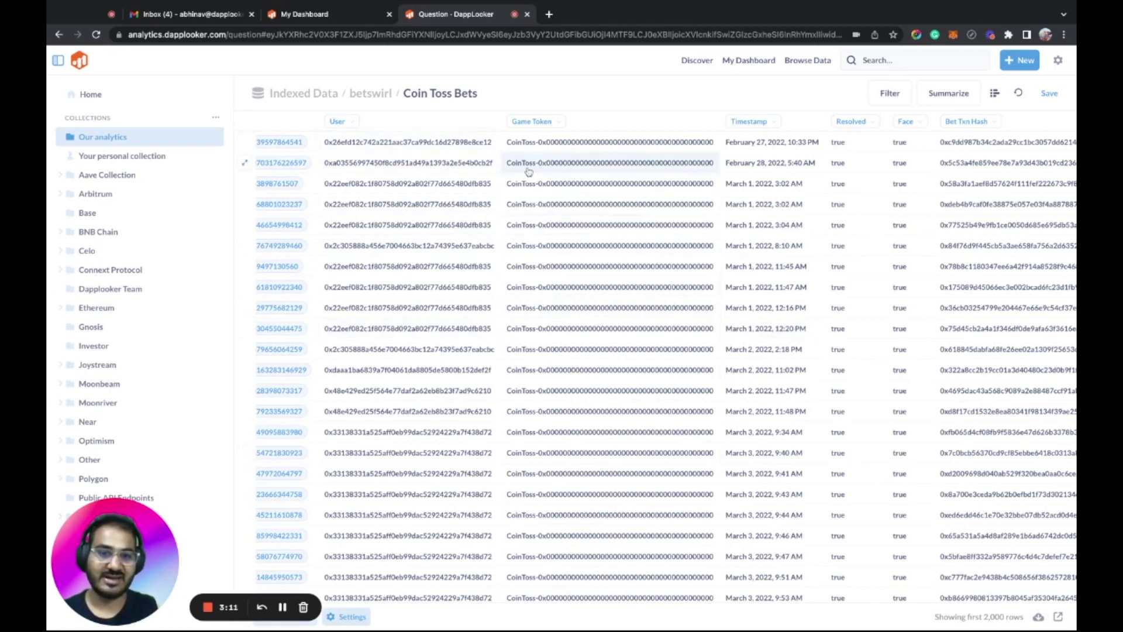
{"action": "scroll", "coordinate": [839, 156], "scroll_direction": "right", "scroll_amount": 5}
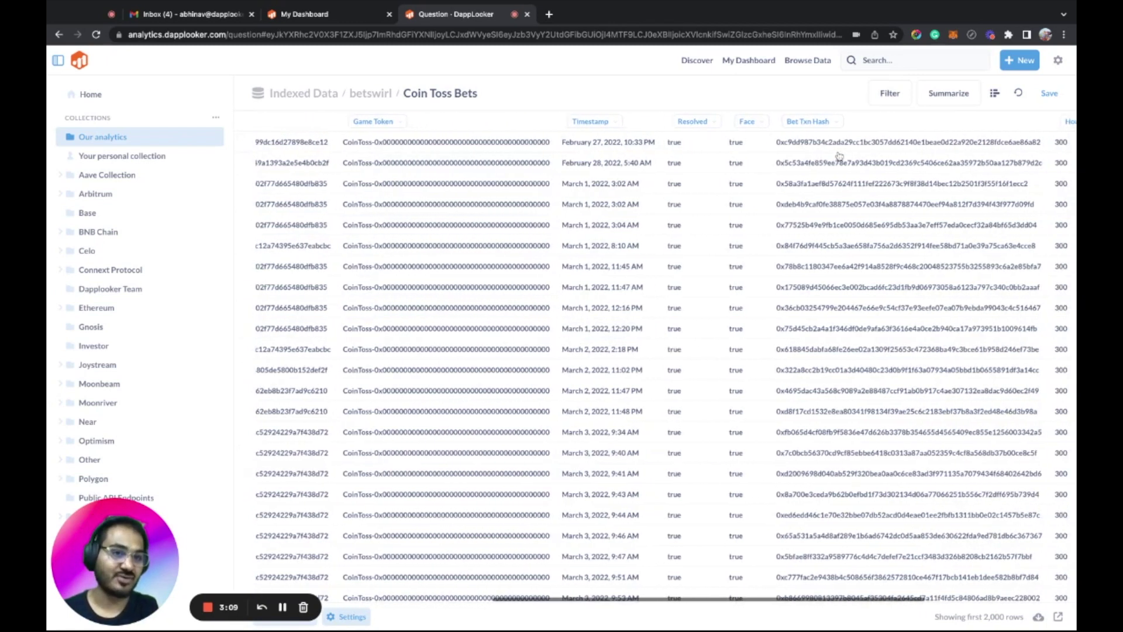
{"action": "scroll", "coordinate": [903, 145], "scroll_direction": "right", "scroll_amount": 8}
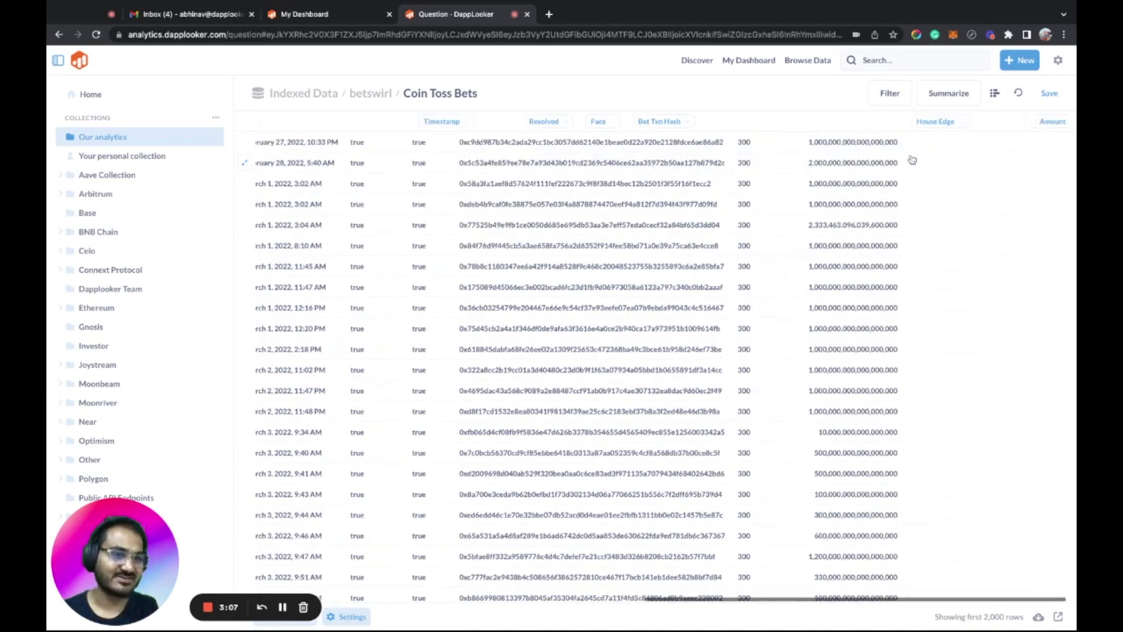
{"action": "scroll", "coordinate": [821, 276], "scroll_direction": "left", "scroll_amount": 15}
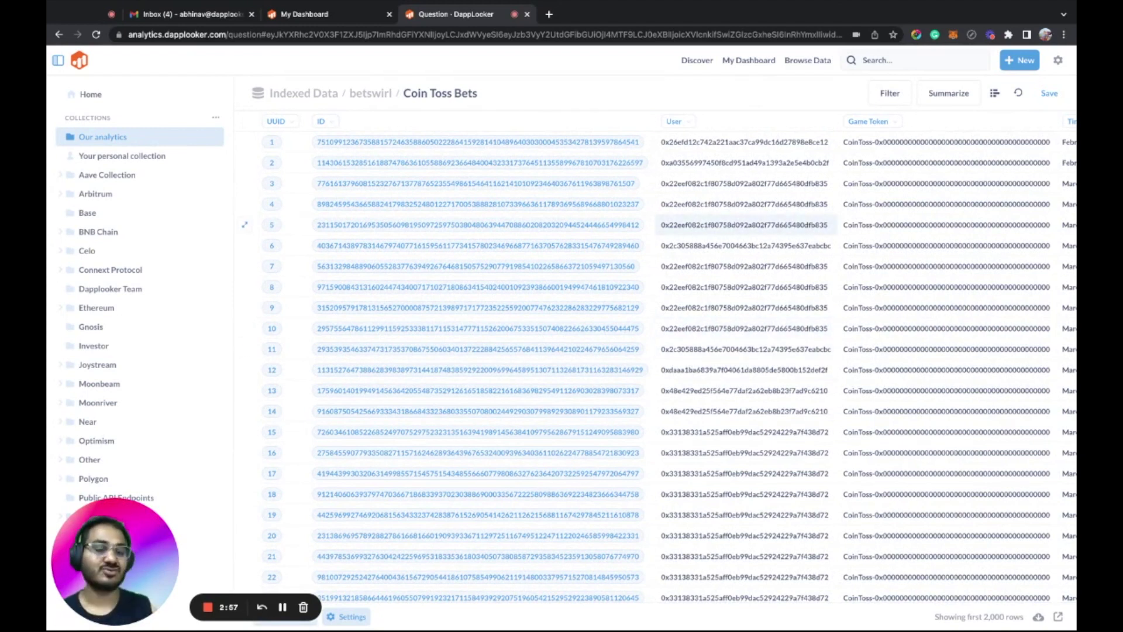
{"action": "left_click", "coordinate": [890, 93]}
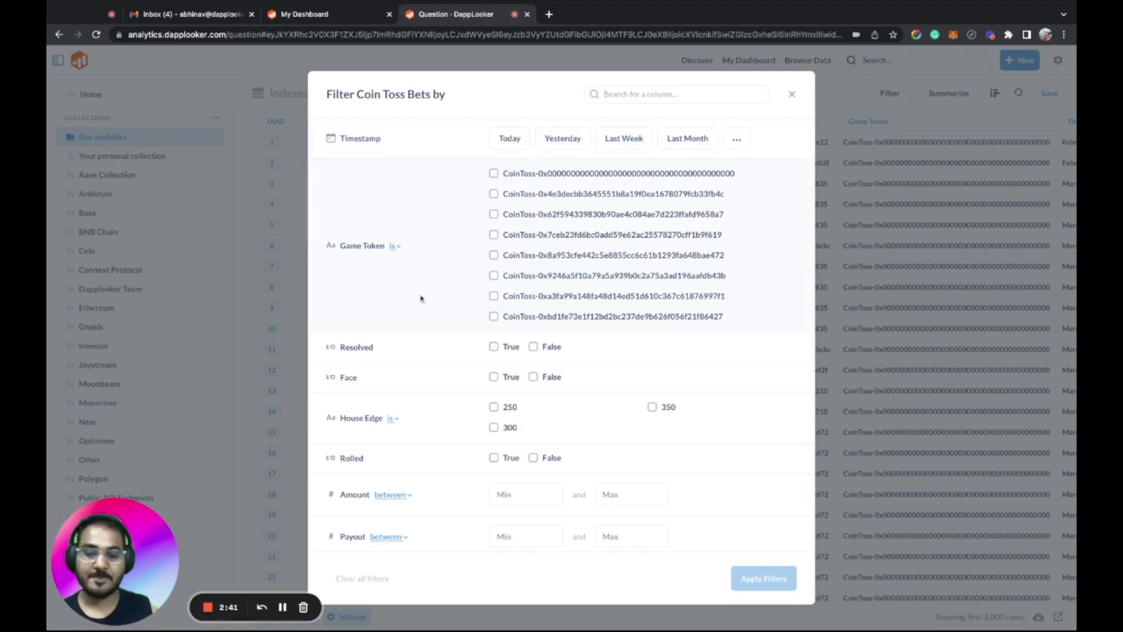
{"action": "left_click", "coordinate": [397, 420]}
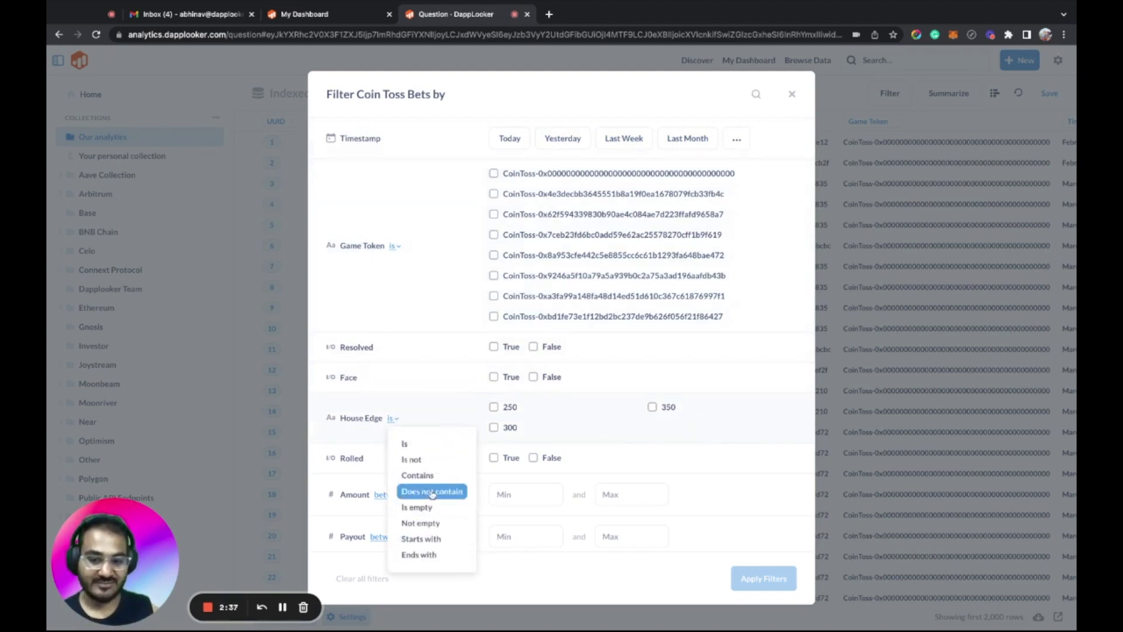
{"action": "scroll", "coordinate": [457, 410], "scroll_direction": "down", "scroll_amount": 1}
{"action": "scroll", "coordinate": [456, 409], "scroll_direction": "down", "scroll_amount": 5}
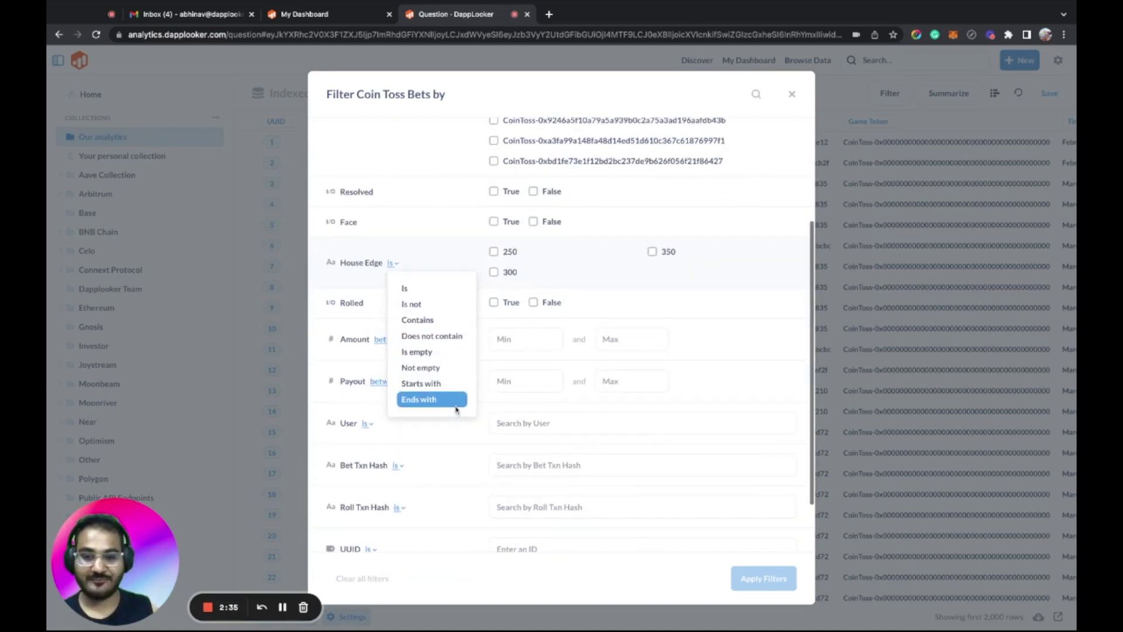
{"action": "left_click", "coordinate": [352, 372]}
{"action": "left_click", "coordinate": [409, 341]}
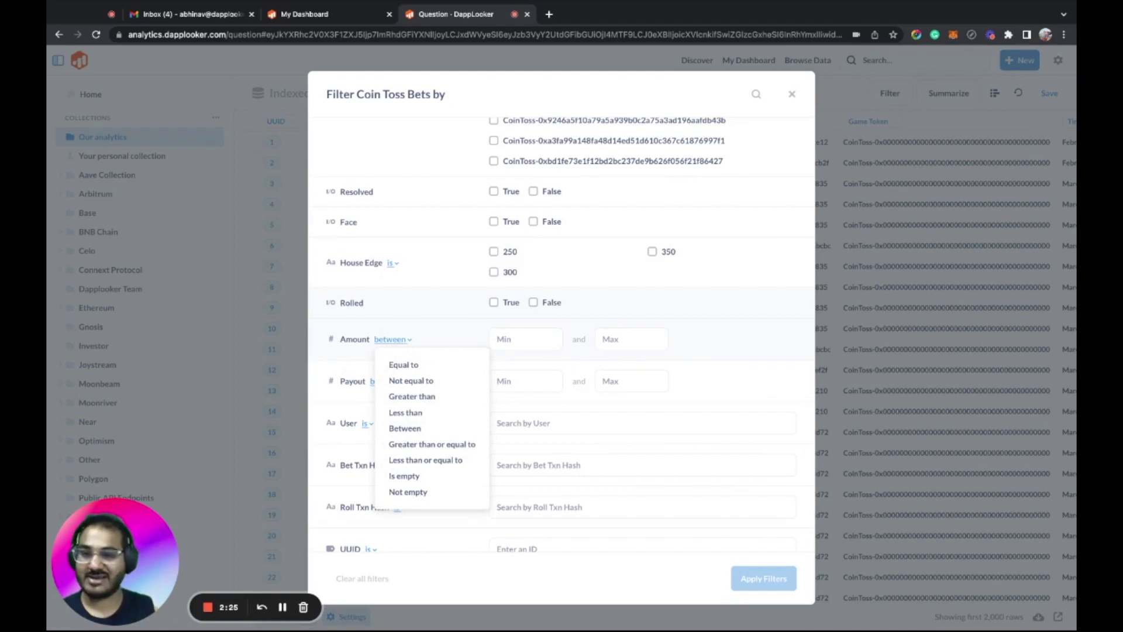
{"action": "left_click", "coordinate": [792, 95]}
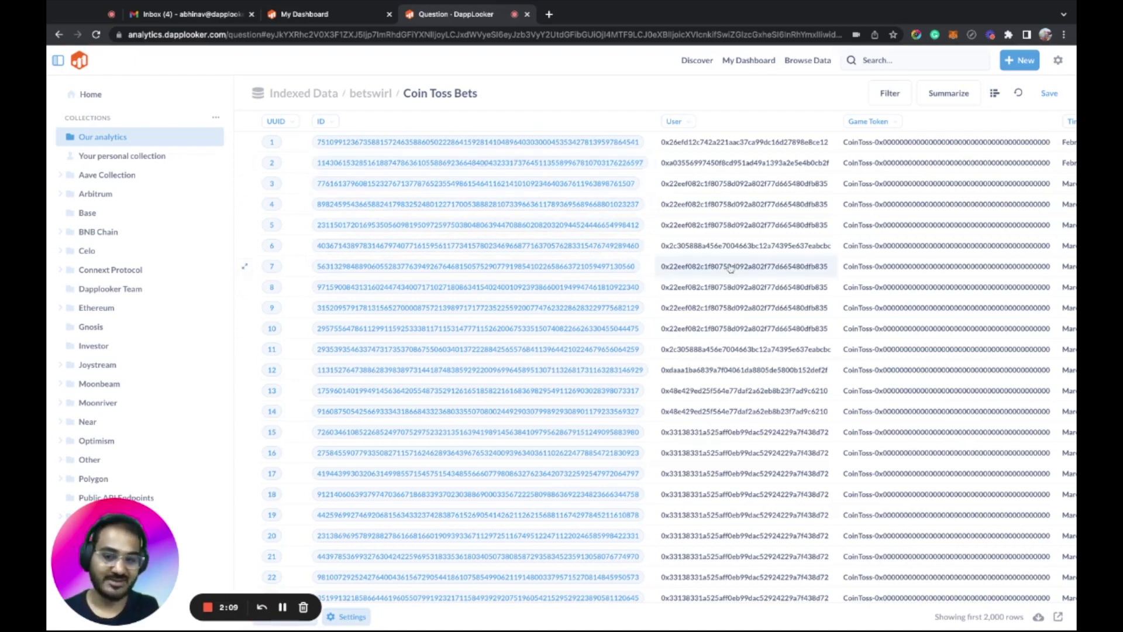
Summarize Coin Toss Bets as Count grouped by Timestamp by month.
{"action": "left_click", "coordinate": [947, 92]}
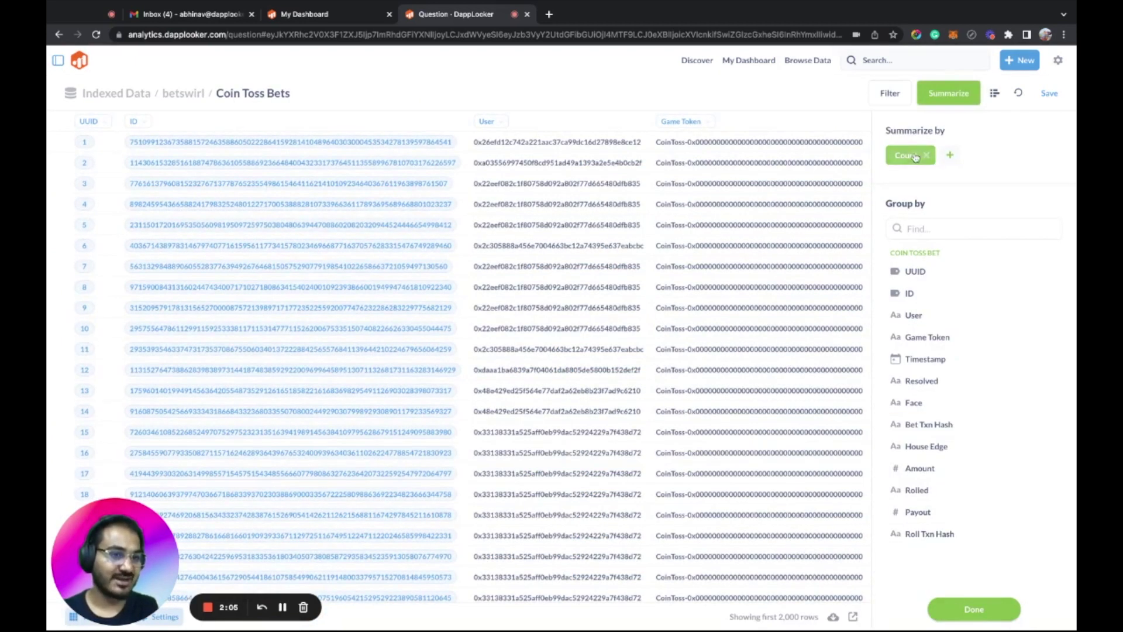
{"action": "left_click", "coordinate": [949, 155]}
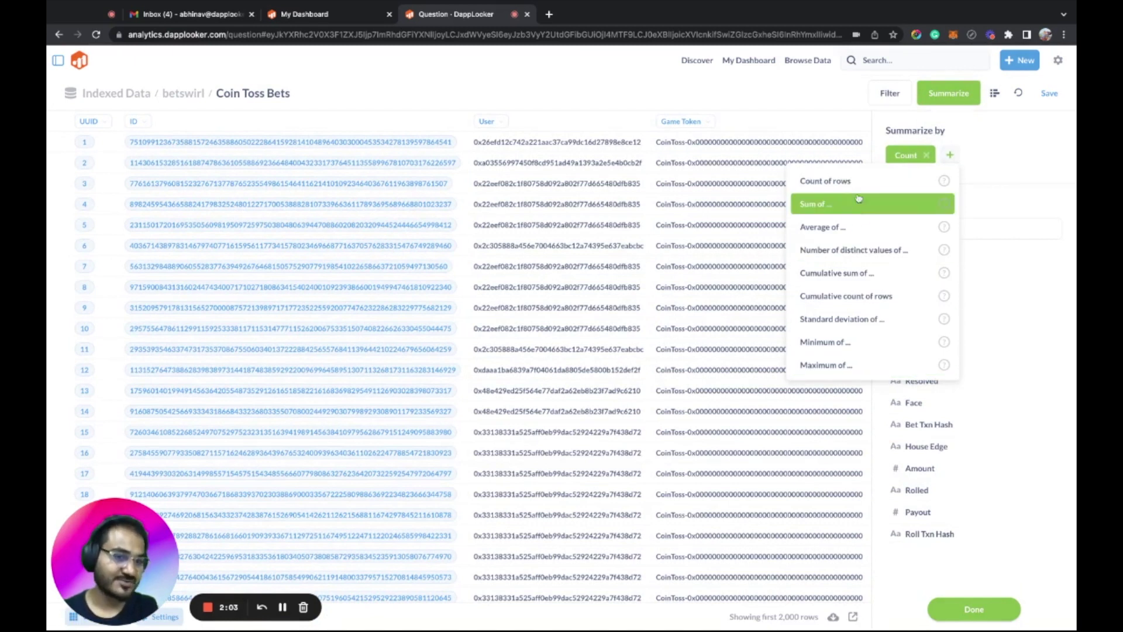
{"action": "left_click", "coordinate": [1024, 153]}
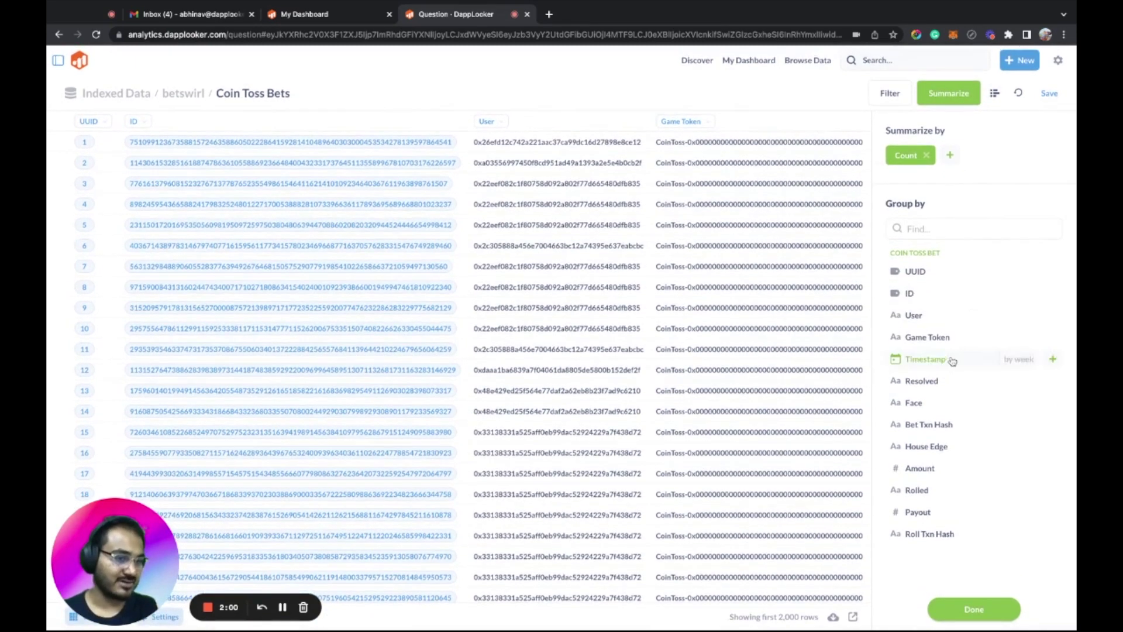
{"action": "left_click", "coordinate": [1020, 359]}
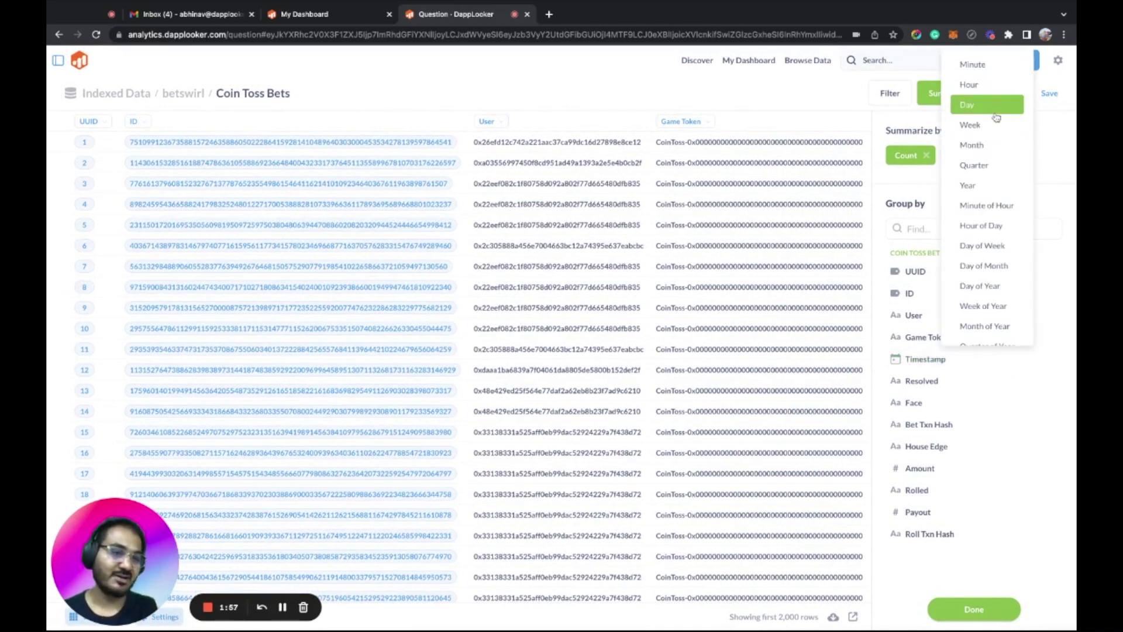
{"action": "left_click", "coordinate": [1007, 145]}
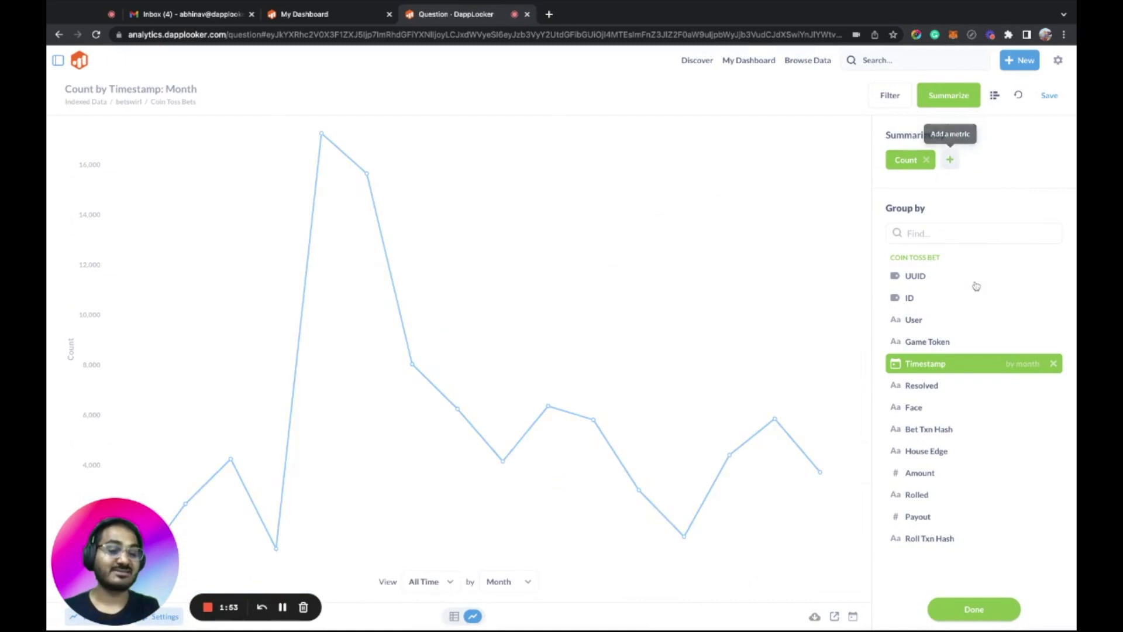
Compare the monthly counts as a table and as a line chart, then bring up chart types.
{"action": "mouse_move", "coordinate": [446, 380]}
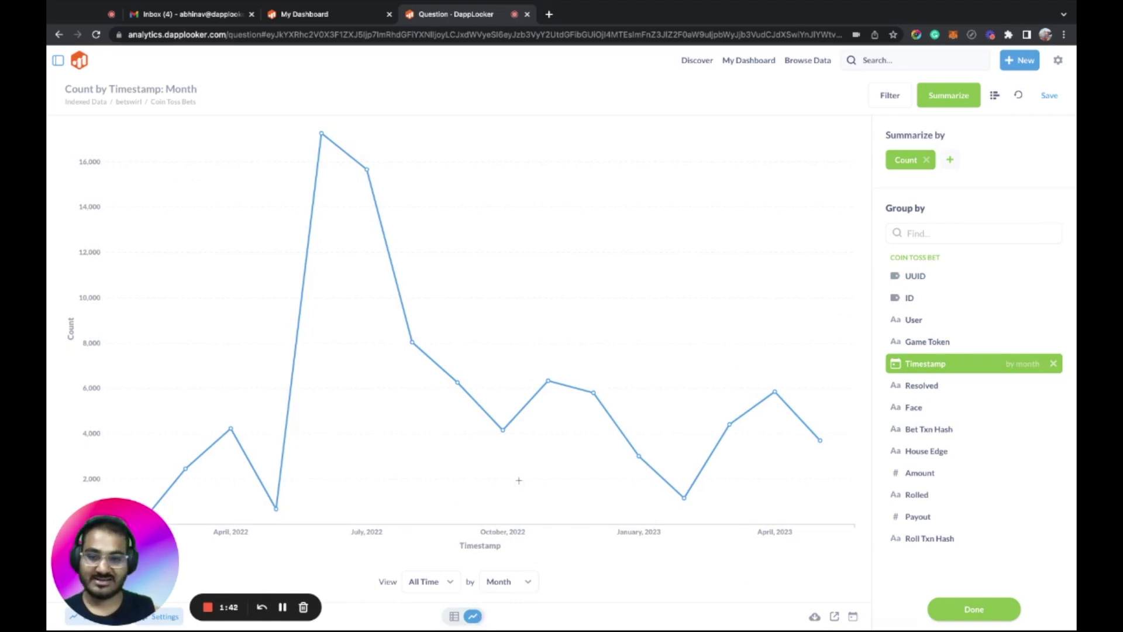
{"action": "left_click", "coordinate": [454, 616]}
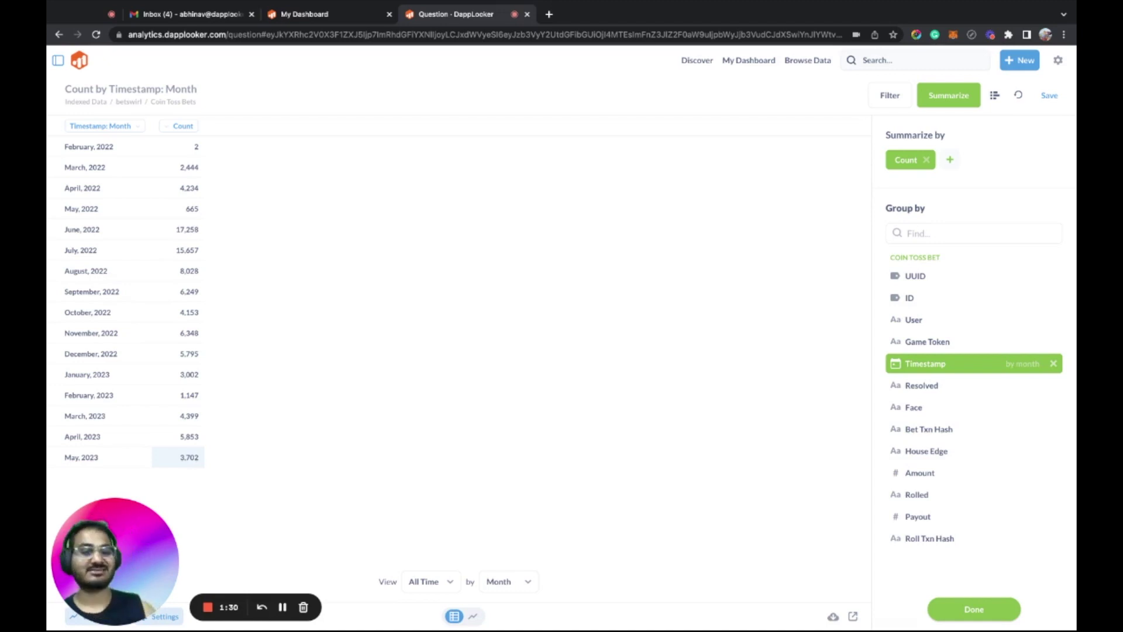
{"action": "left_click", "coordinate": [472, 616]}
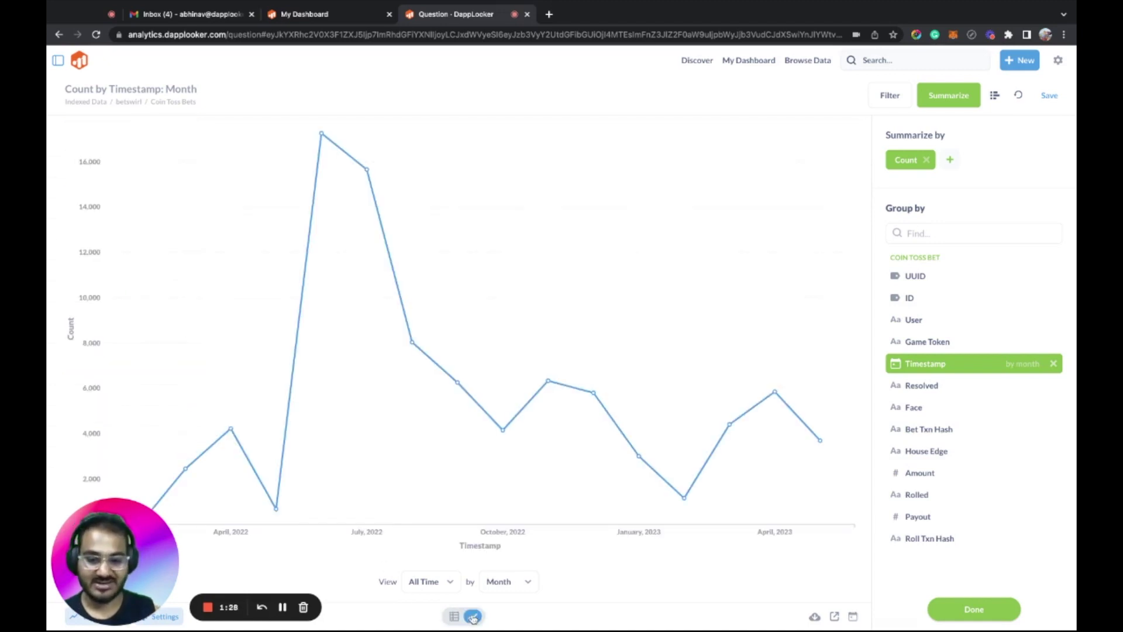
{"action": "left_click_drag", "start_coordinate": [124, 567], "coordinate": [475, 562]}
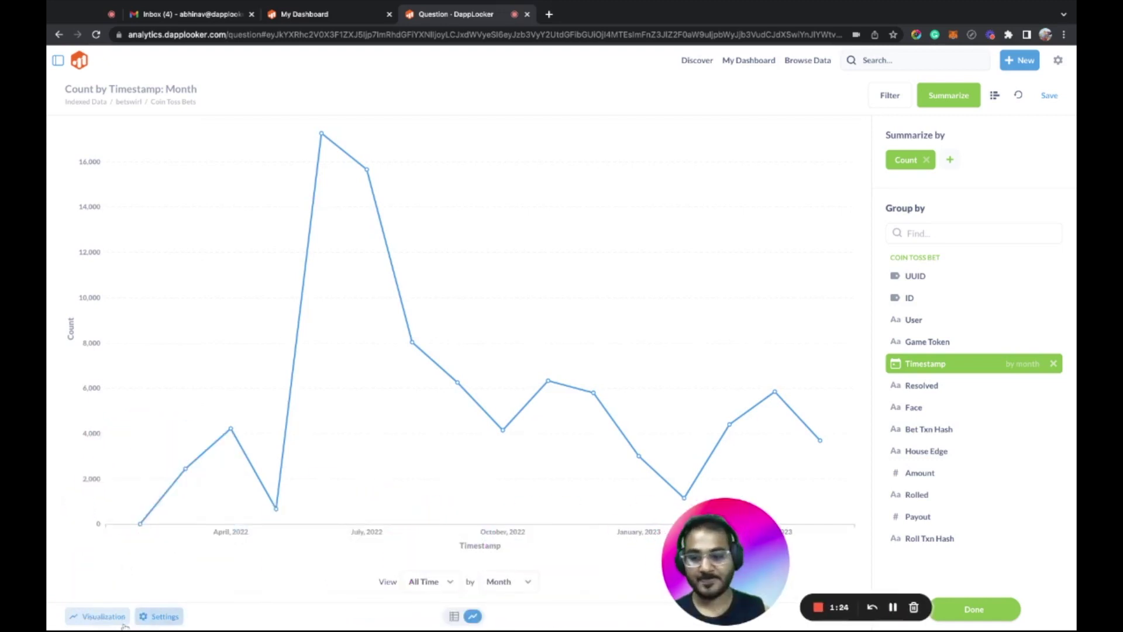
{"action": "left_click", "coordinate": [97, 619]}
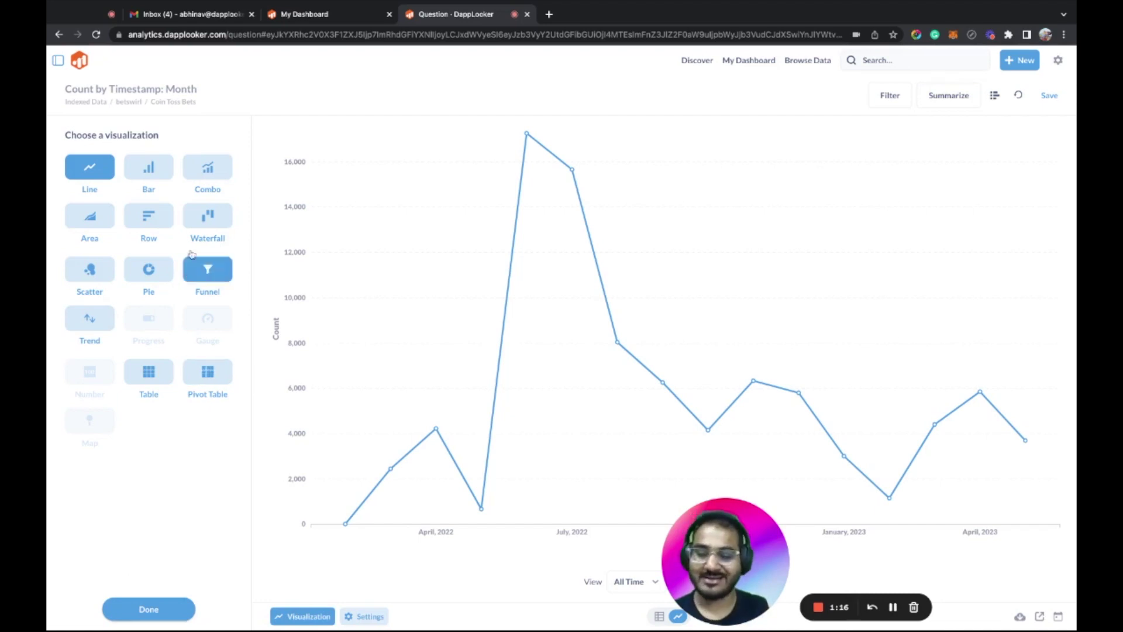
Switch the monthly count chart to Bar with yellow Count bars.
{"action": "left_click", "coordinate": [147, 171]}
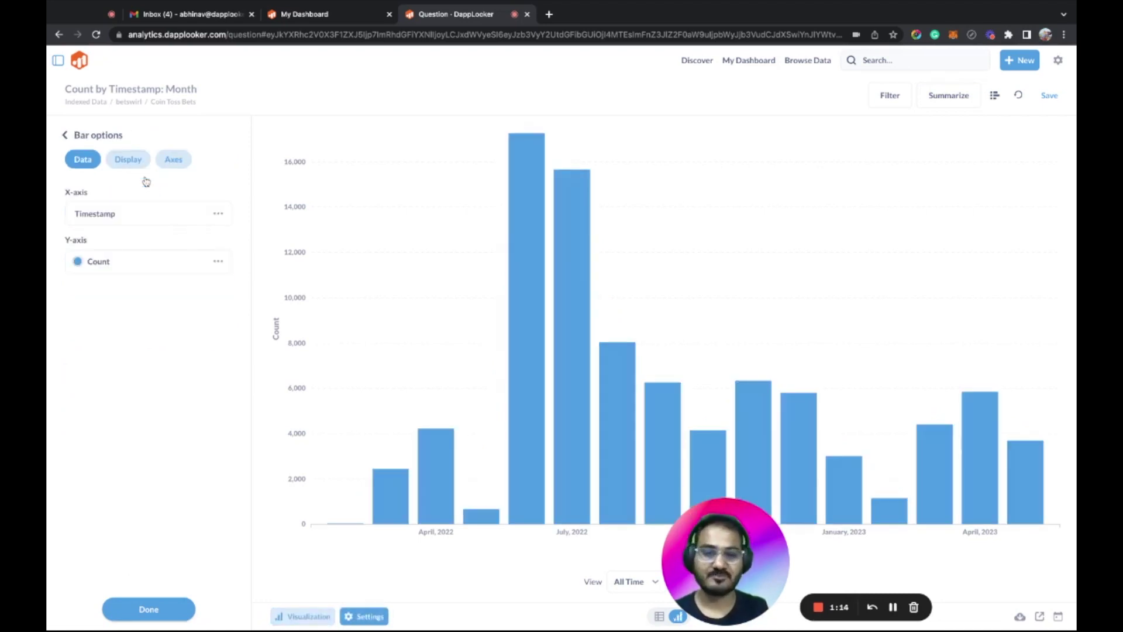
{"action": "left_click", "coordinate": [77, 261]}
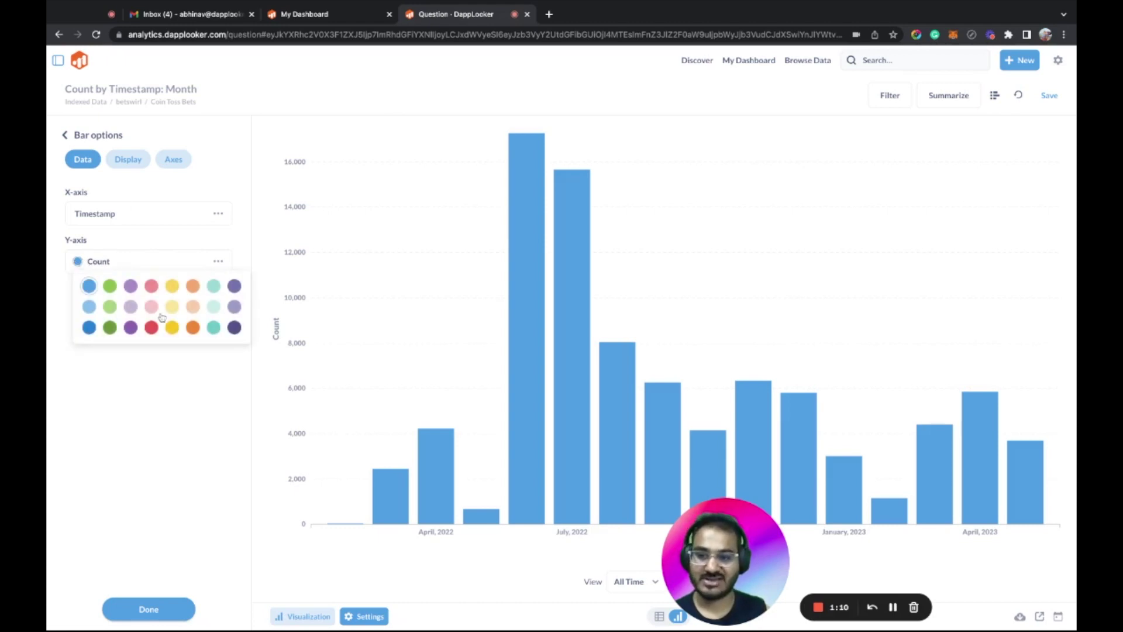
{"action": "left_click", "coordinate": [173, 327]}
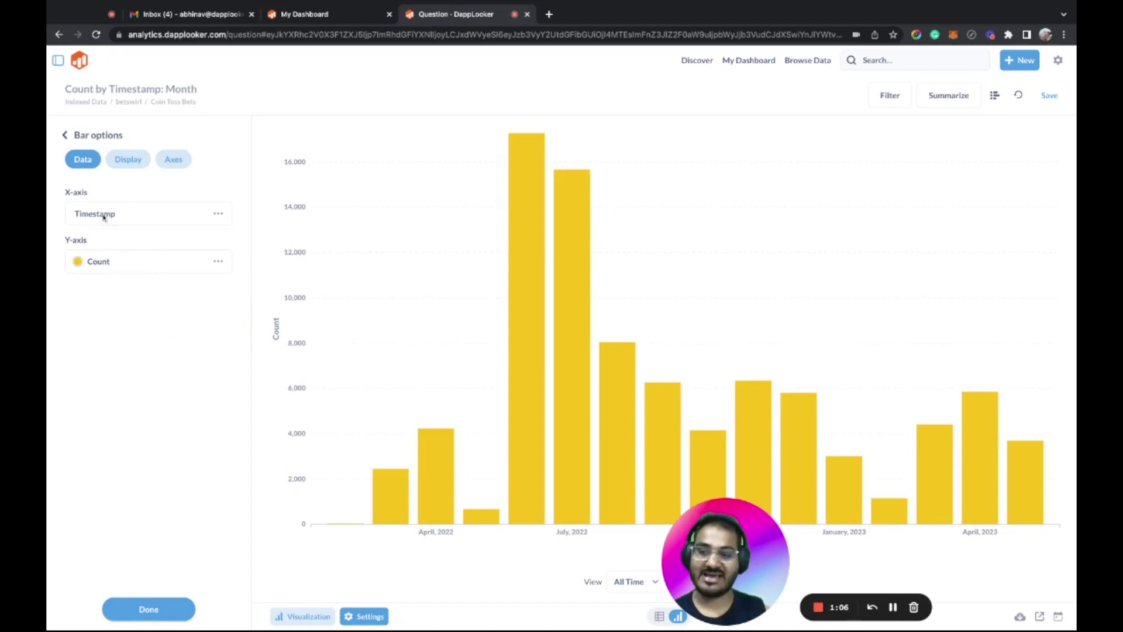
{"action": "left_click", "coordinate": [128, 160]}
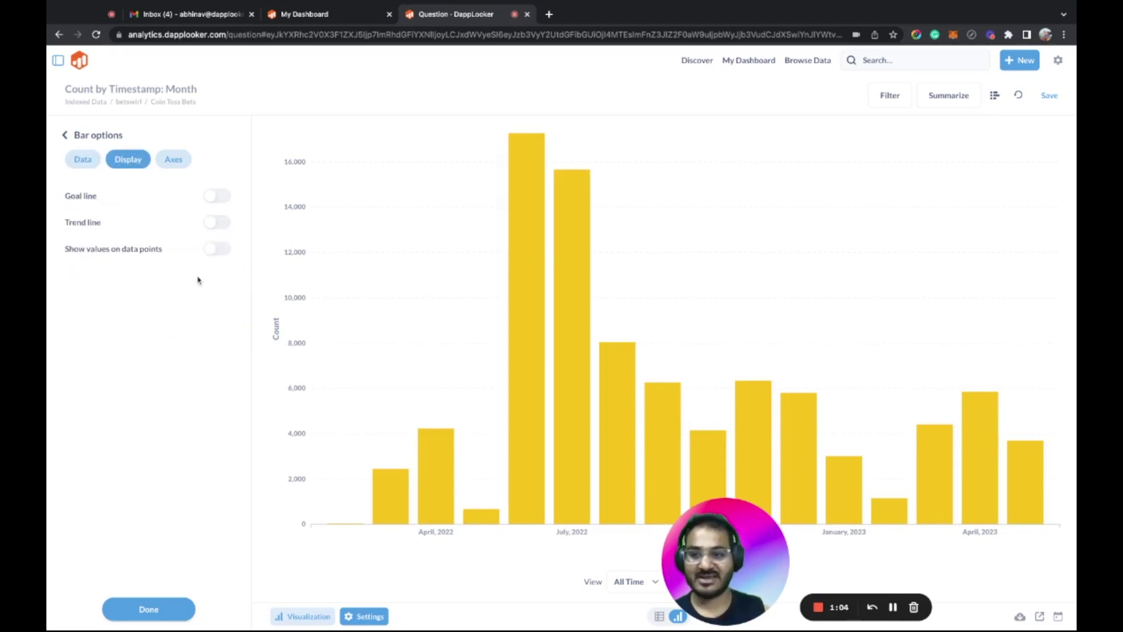
Turn on the trend line, goal line and values on data points, then finish editing.
{"action": "left_click", "coordinate": [217, 222]}
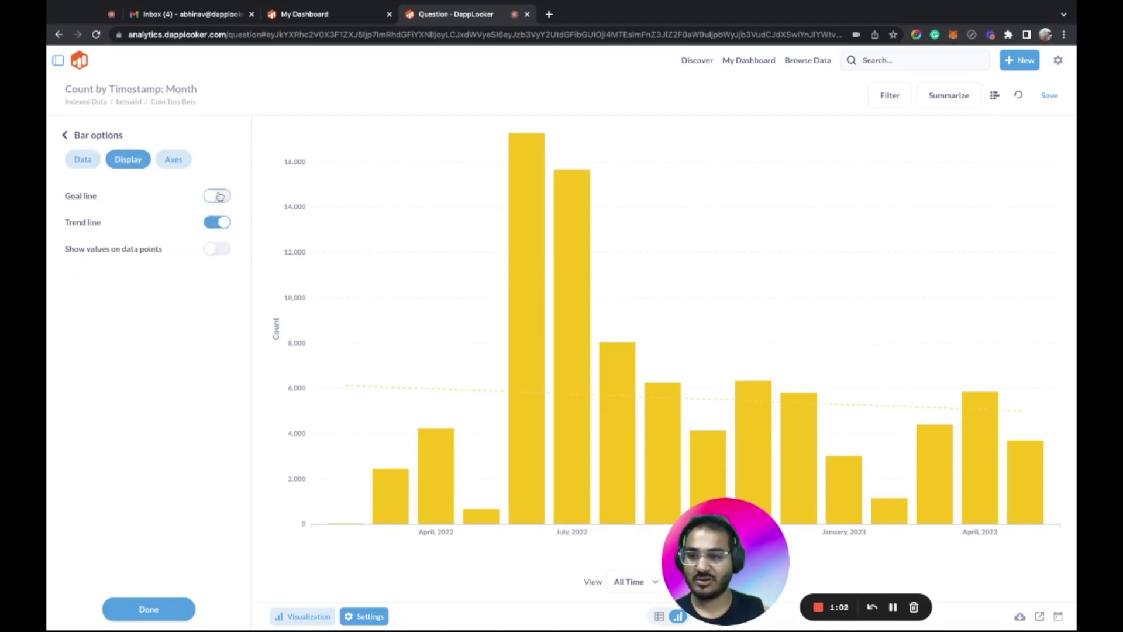
{"action": "left_click", "coordinate": [218, 196]}
{"action": "left_click", "coordinate": [217, 346]}
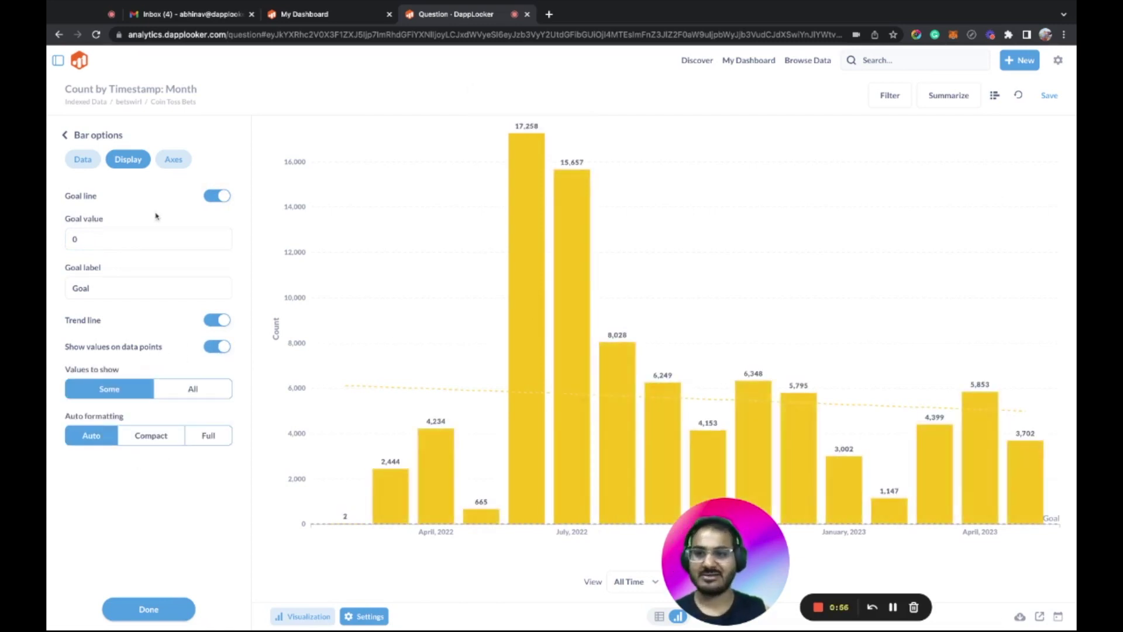
{"action": "left_click", "coordinate": [174, 161]}
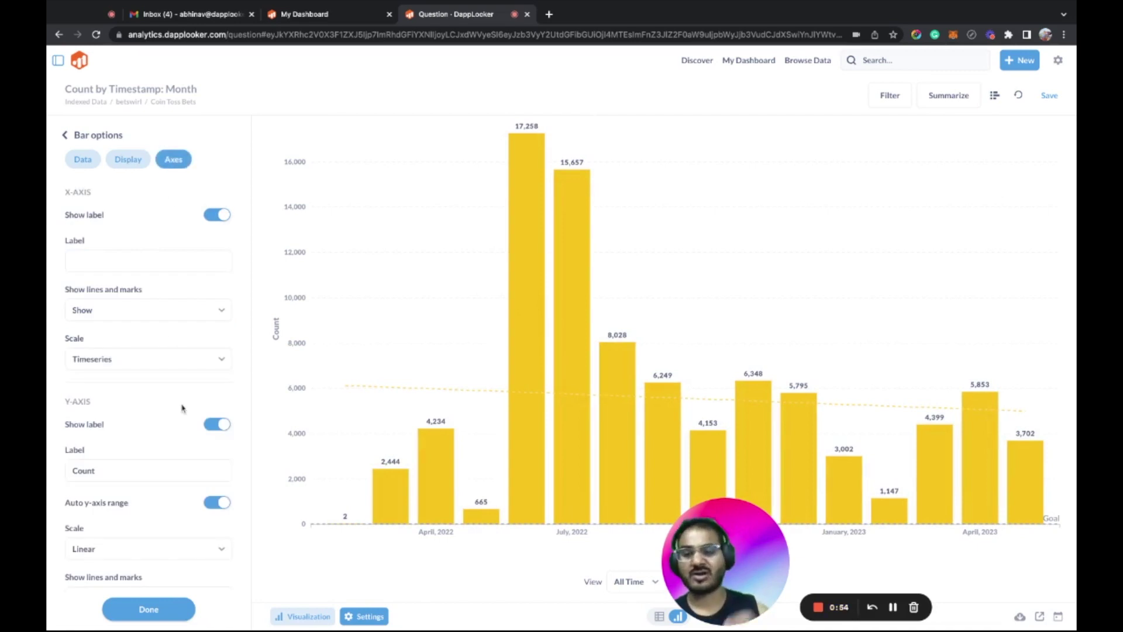
{"action": "scroll", "coordinate": [182, 408], "scroll_direction": "down", "scroll_amount": 1}
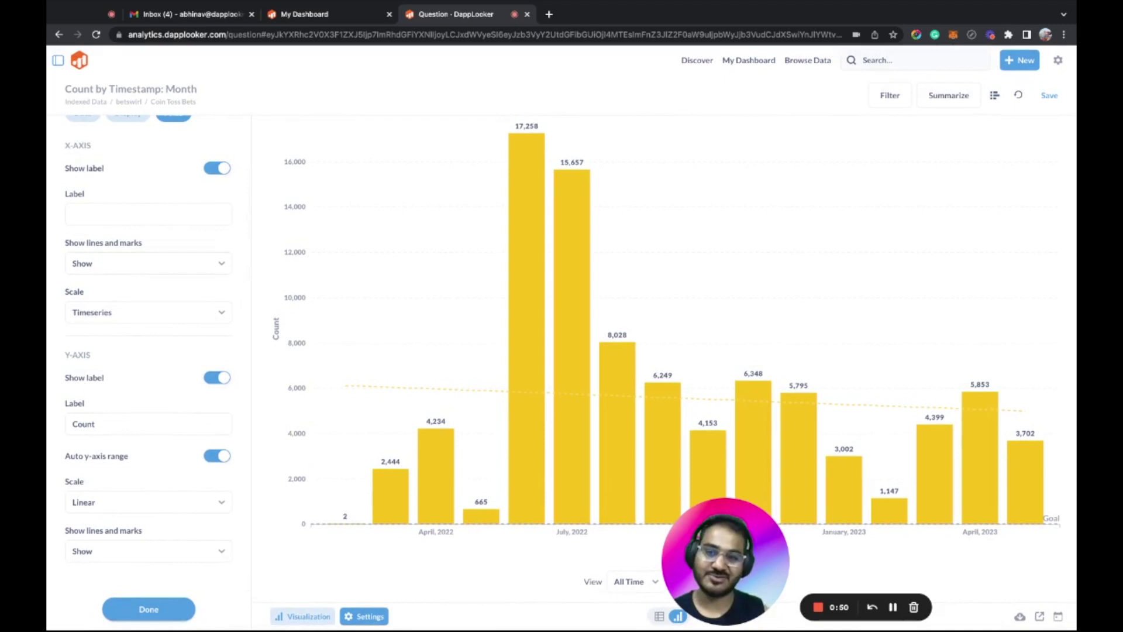
{"action": "scroll", "coordinate": [115, 381], "scroll_direction": "up", "scroll_amount": 1}
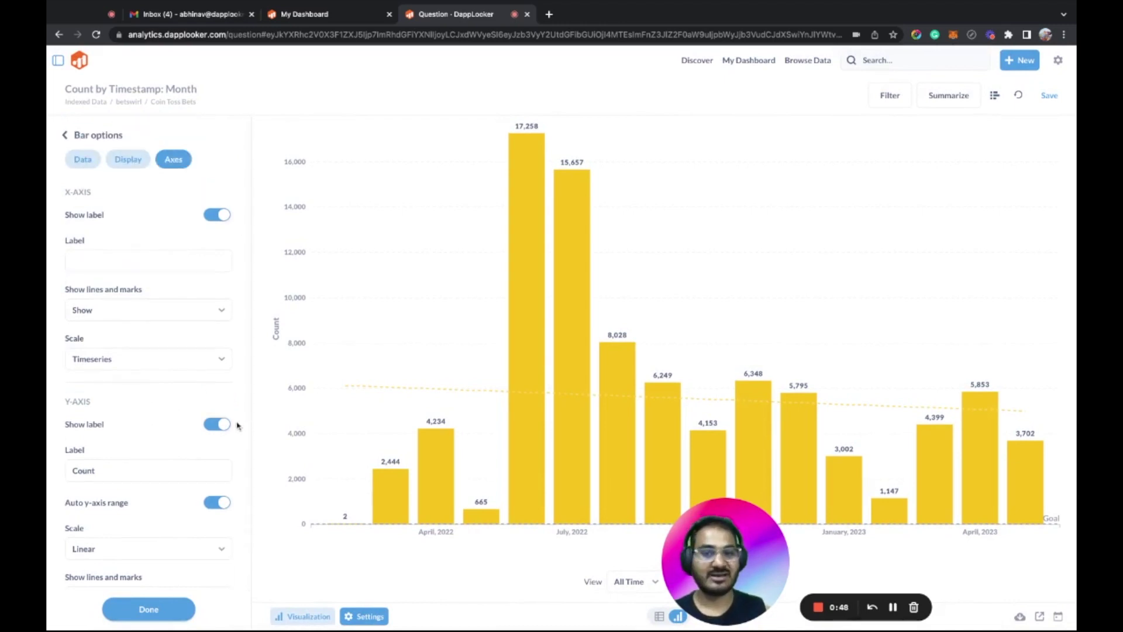
{"action": "left_click", "coordinate": [149, 609]}
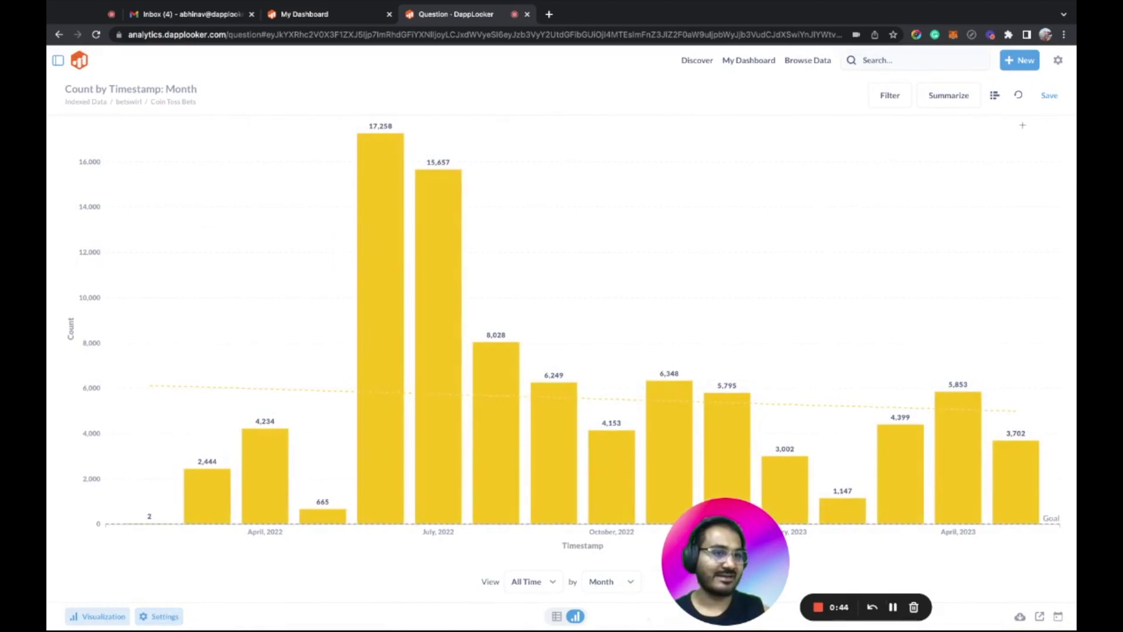
Save the chart as 'Monthly coin toss bets count' in My personal collection.
{"action": "left_click", "coordinate": [1050, 97]}
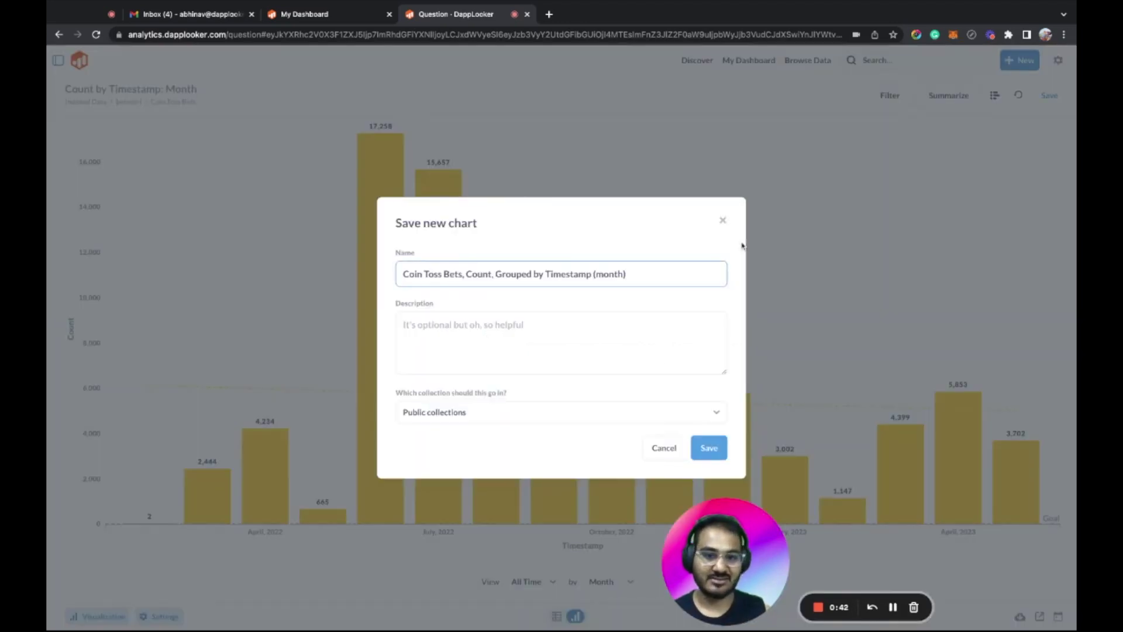
{"action": "triple_click", "coordinate": [644, 276]}
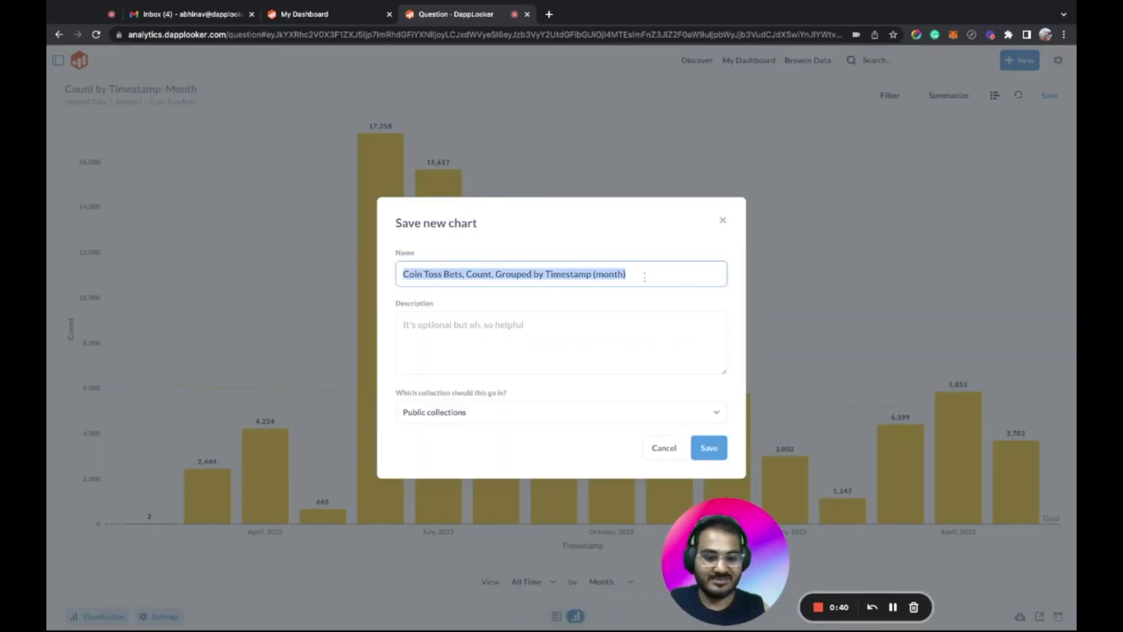
{"action": "type", "text": "Month"}
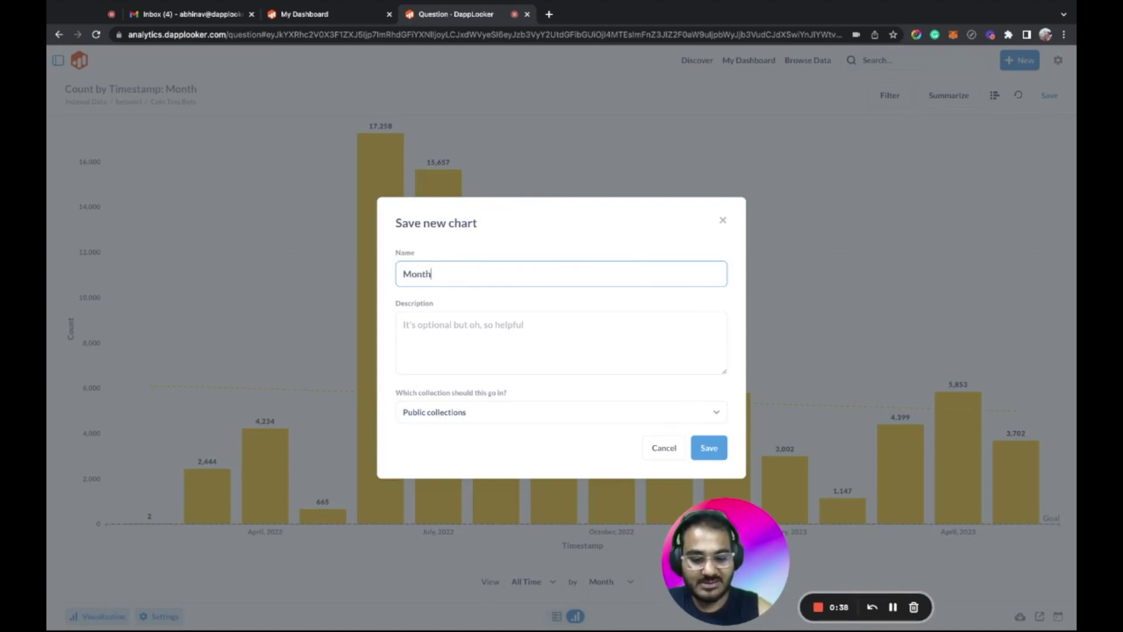
{"action": "type", "text": "ly coi"}
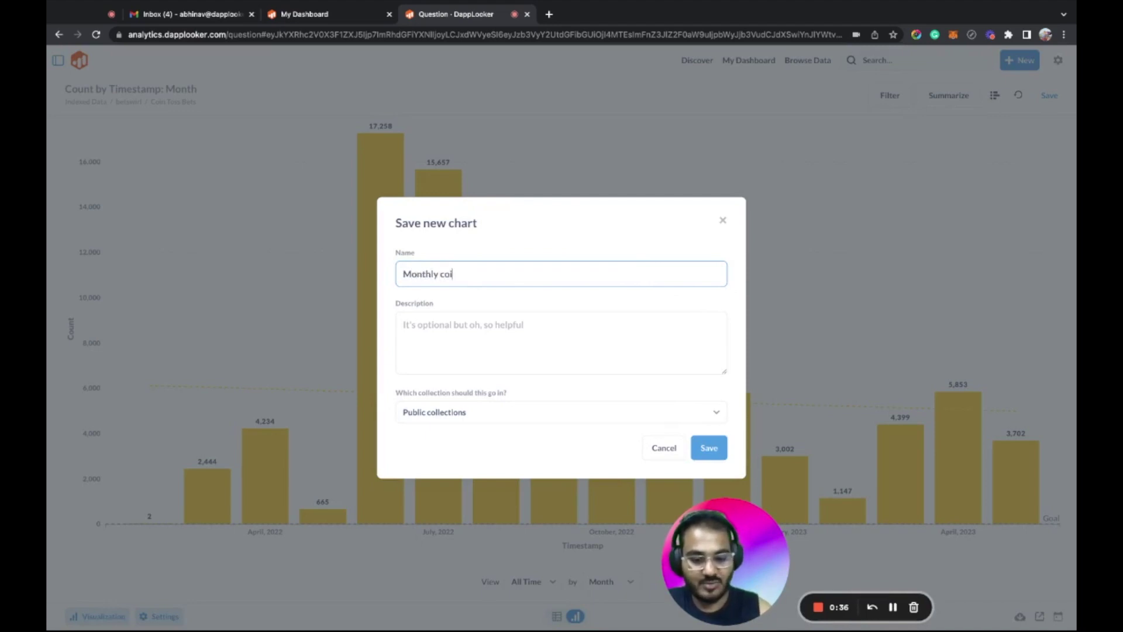
{"action": "type", "text": "n toss bets "}
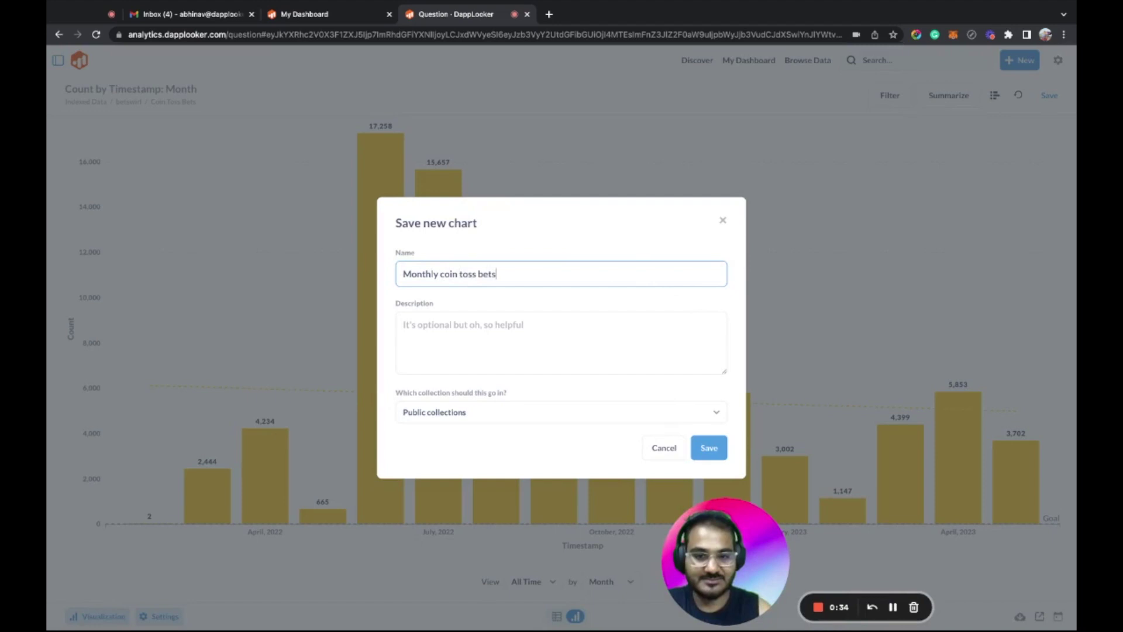
{"action": "type", "text": "count"}
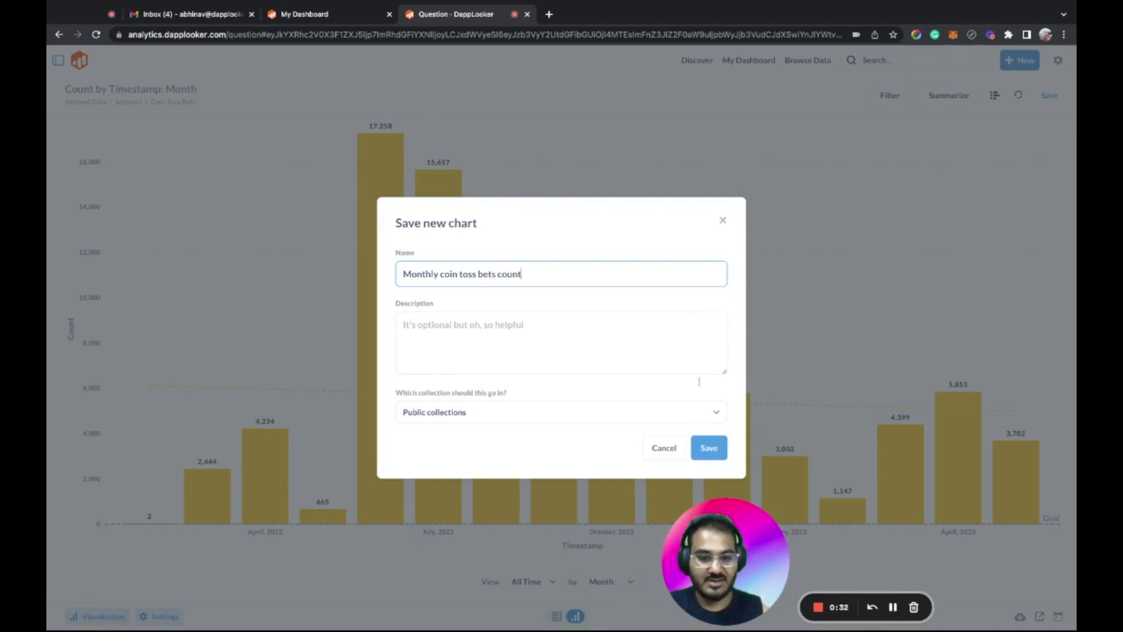
{"action": "left_click", "coordinate": [508, 415]}
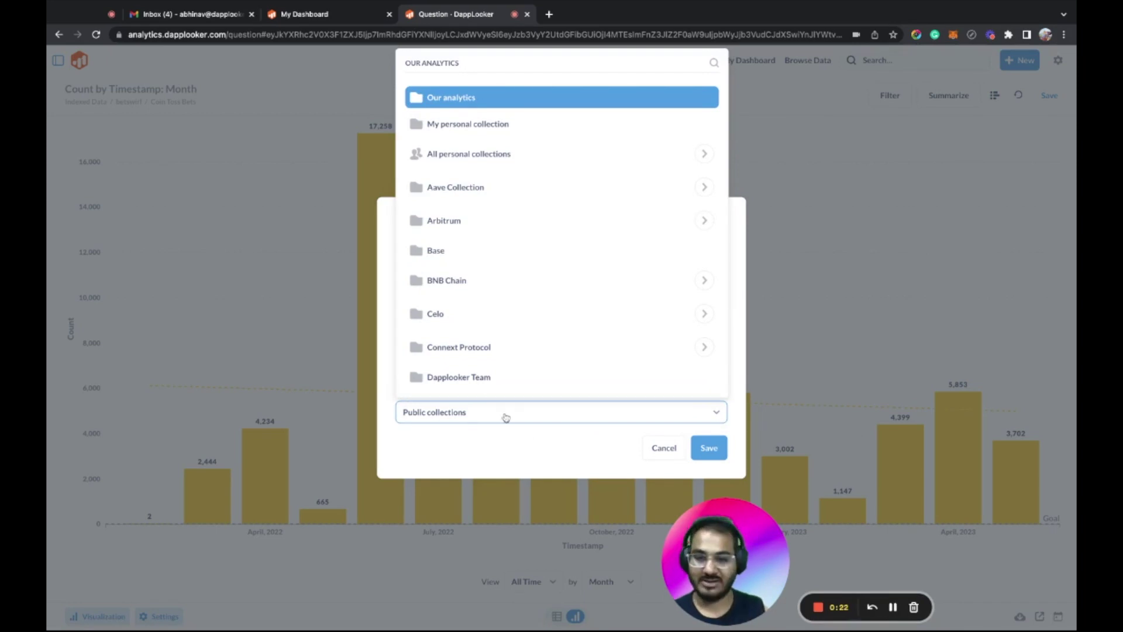
{"action": "left_click", "coordinate": [476, 123]}
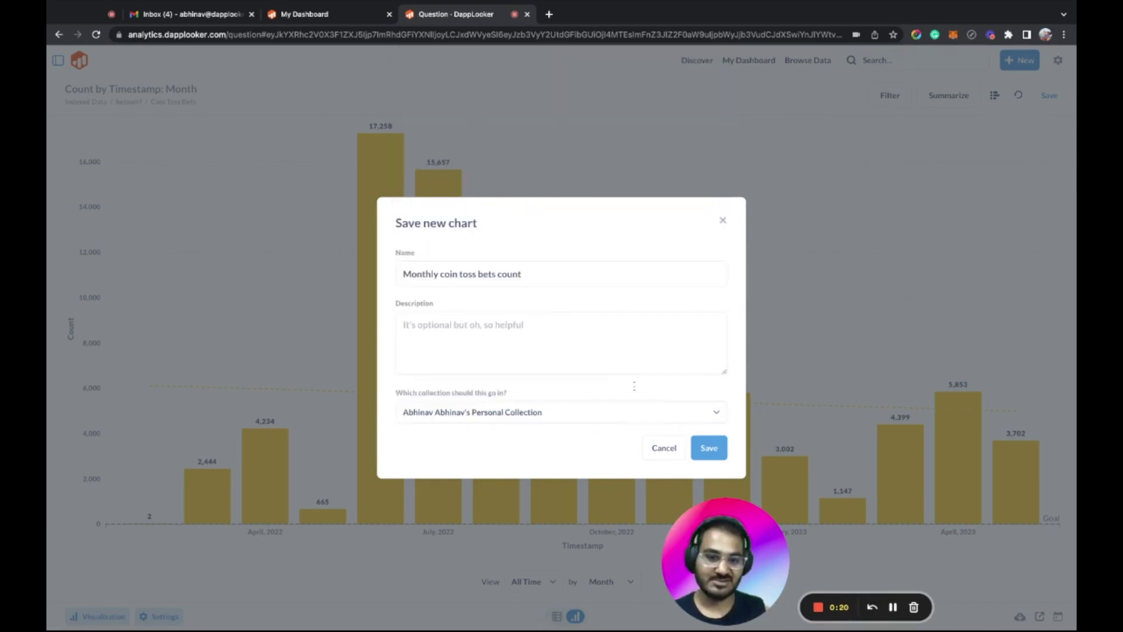
{"action": "left_click", "coordinate": [708, 448]}
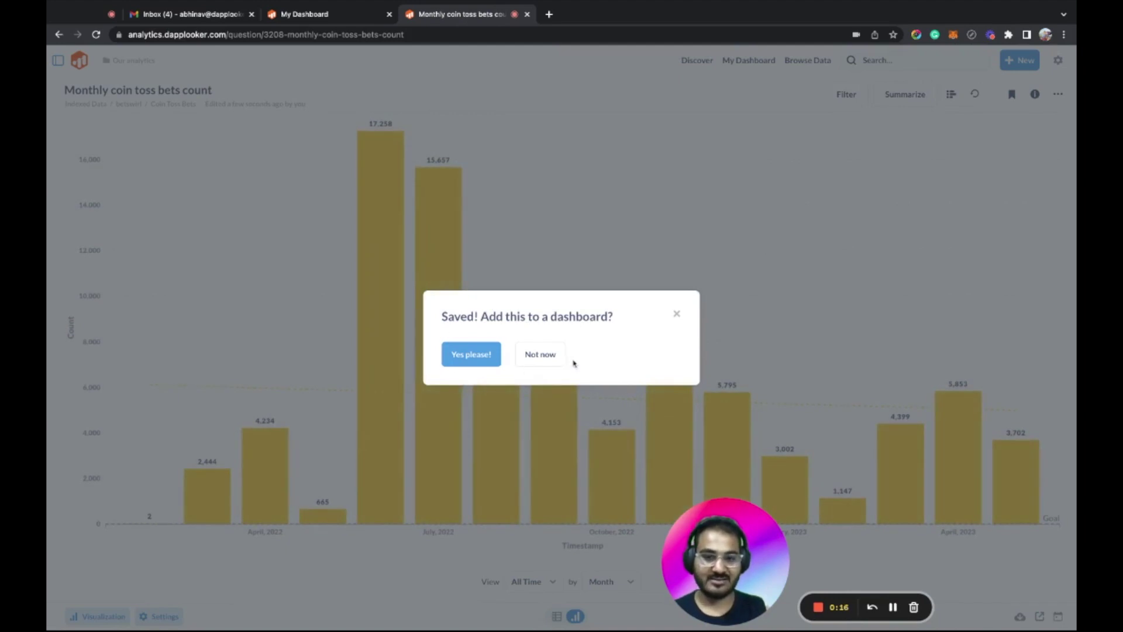
Add the saved chart to the Betswirl Polygon Analysis dashboard.
{"action": "left_click", "coordinate": [471, 355]}
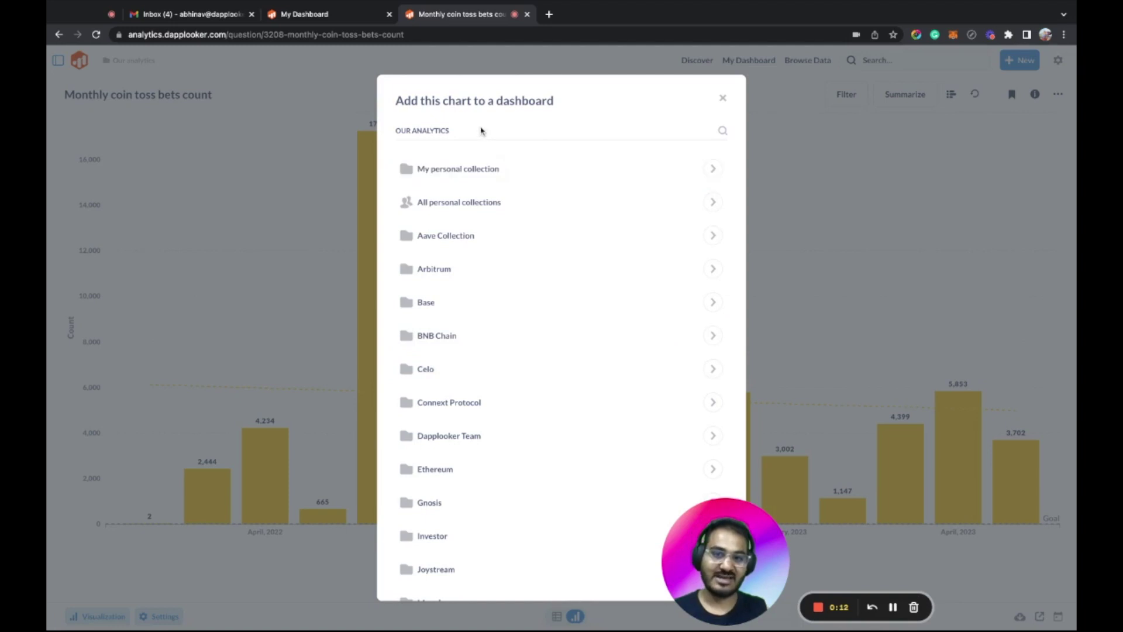
{"action": "left_click", "coordinate": [722, 130]}
{"action": "type", "text": "betswirl"}
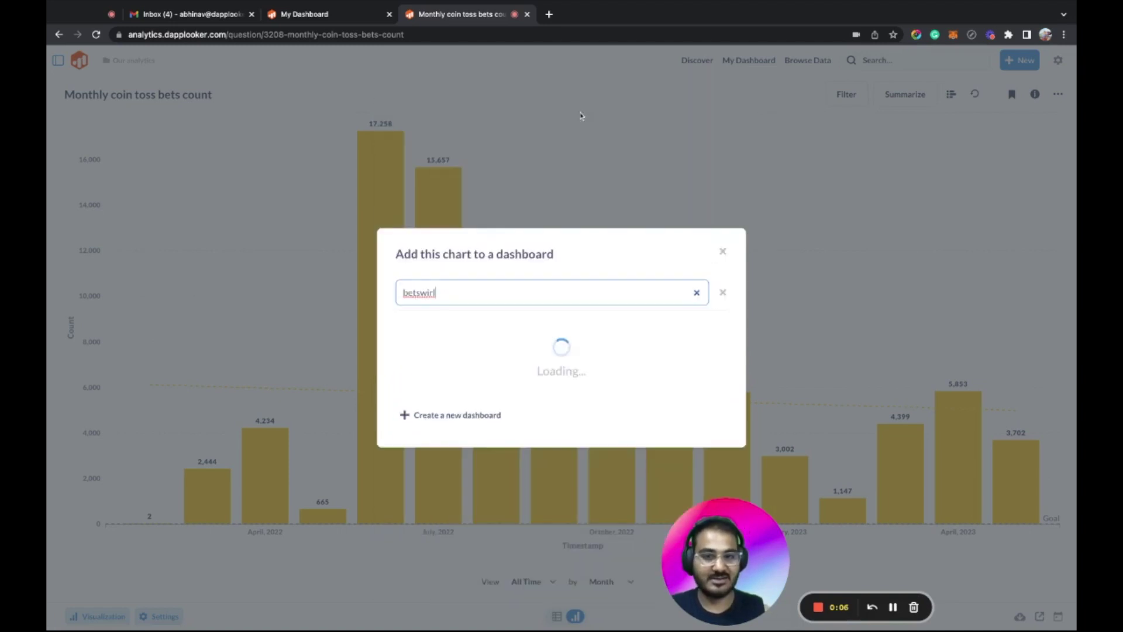
{"action": "left_click", "coordinate": [478, 368]}
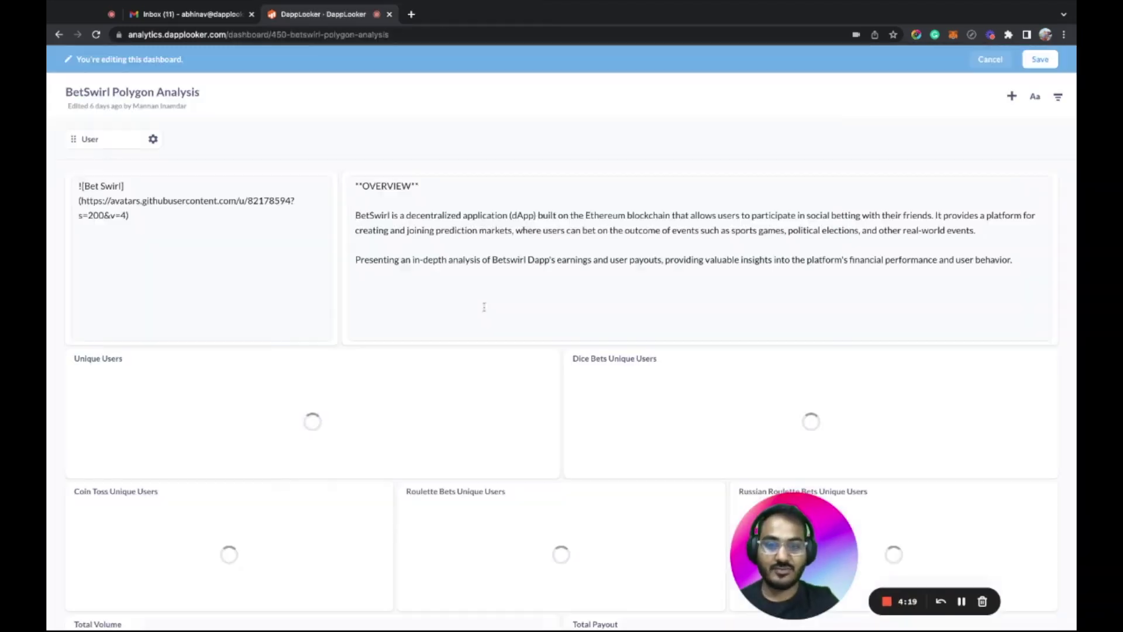
Swap the Top Russian Roulette and Top Dice Bets Payout Users cards between columns.
{"action": "scroll", "coordinate": [389, 393], "scroll_direction": "down", "scroll_amount": 10}
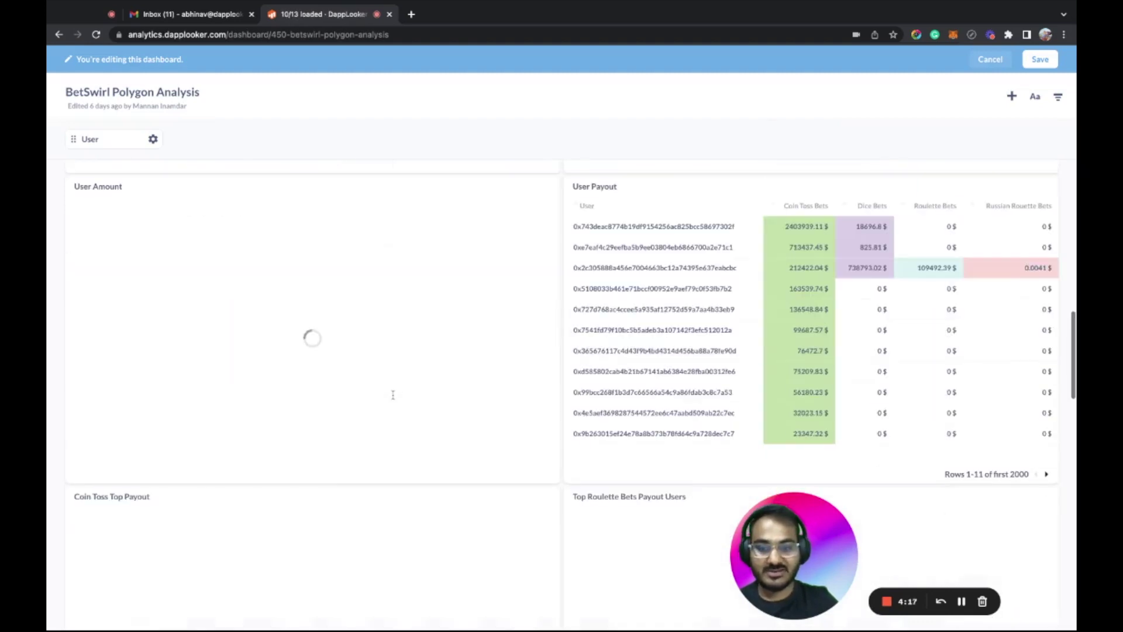
{"action": "scroll", "coordinate": [393, 395], "scroll_direction": "down", "scroll_amount": 10}
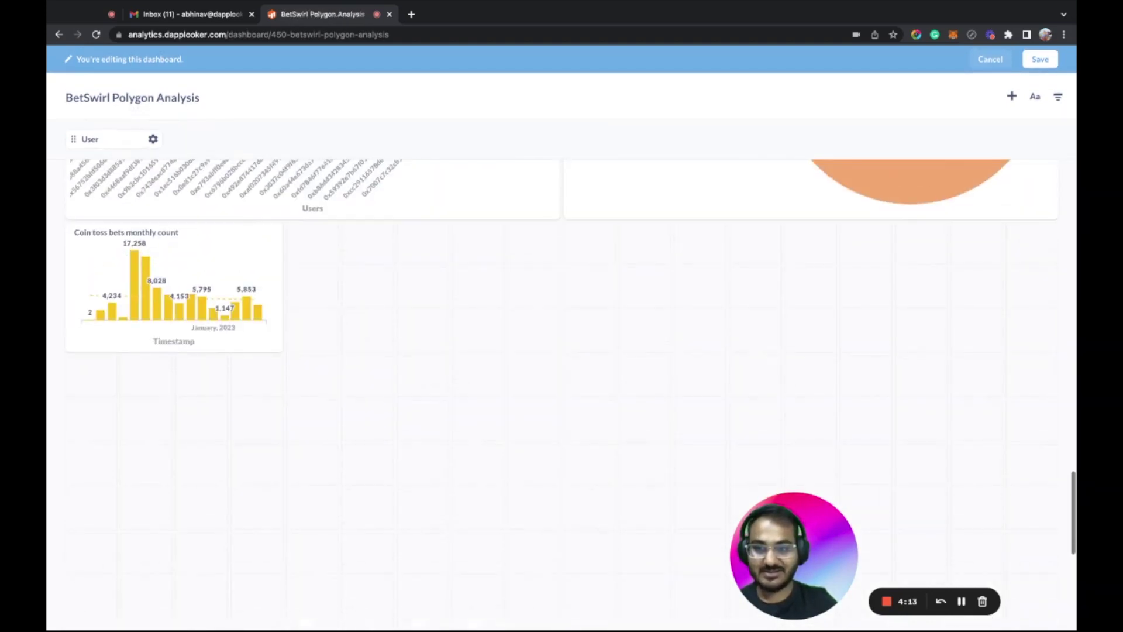
{"action": "scroll", "coordinate": [473, 435], "scroll_direction": "up", "scroll_amount": 10}
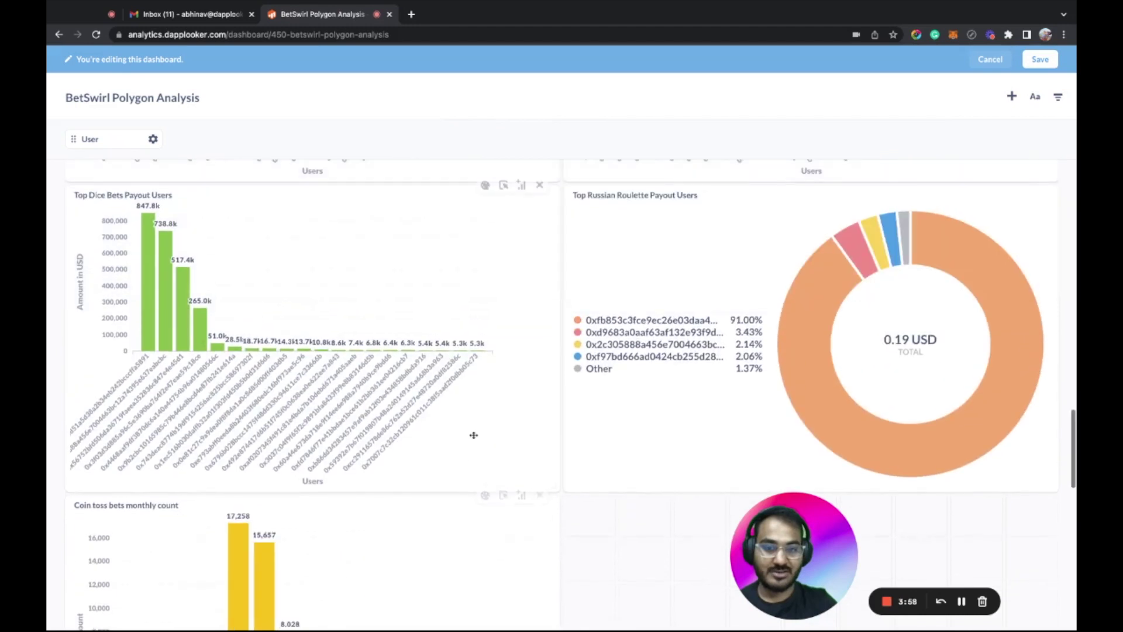
{"action": "left_click_drag", "start_coordinate": [695, 345], "coordinate": [199, 345]}
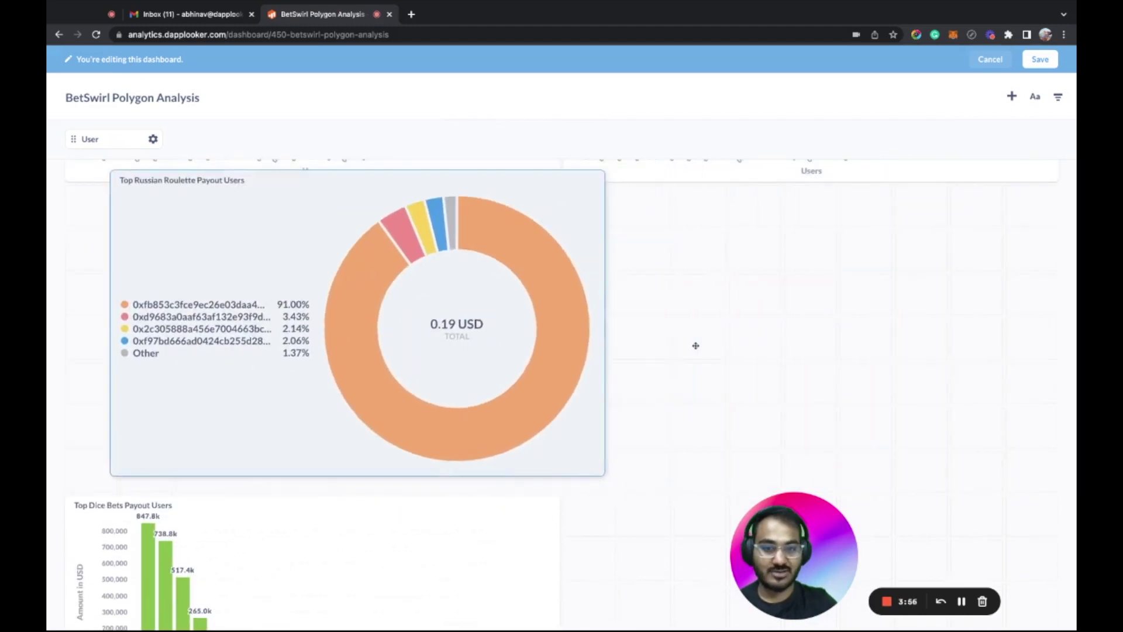
{"action": "scroll", "coordinate": [223, 364], "scroll_direction": "down", "scroll_amount": 2}
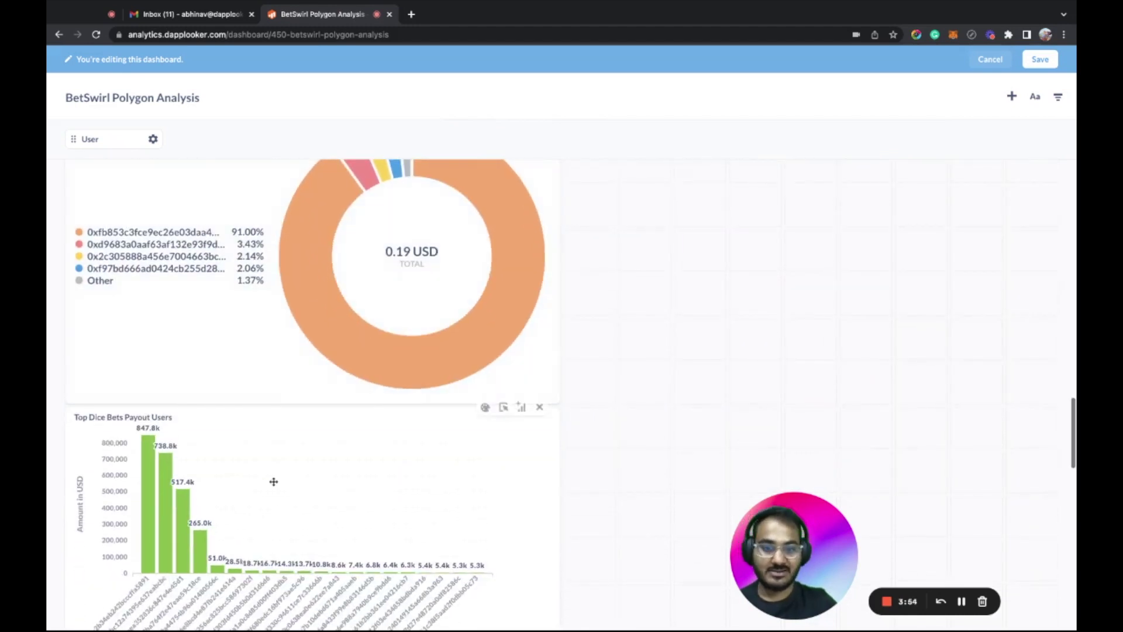
{"action": "left_click_drag", "start_coordinate": [273, 481], "coordinate": [779, 236]}
{"action": "scroll", "coordinate": [757, 263], "scroll_direction": "up", "scroll_amount": 10}
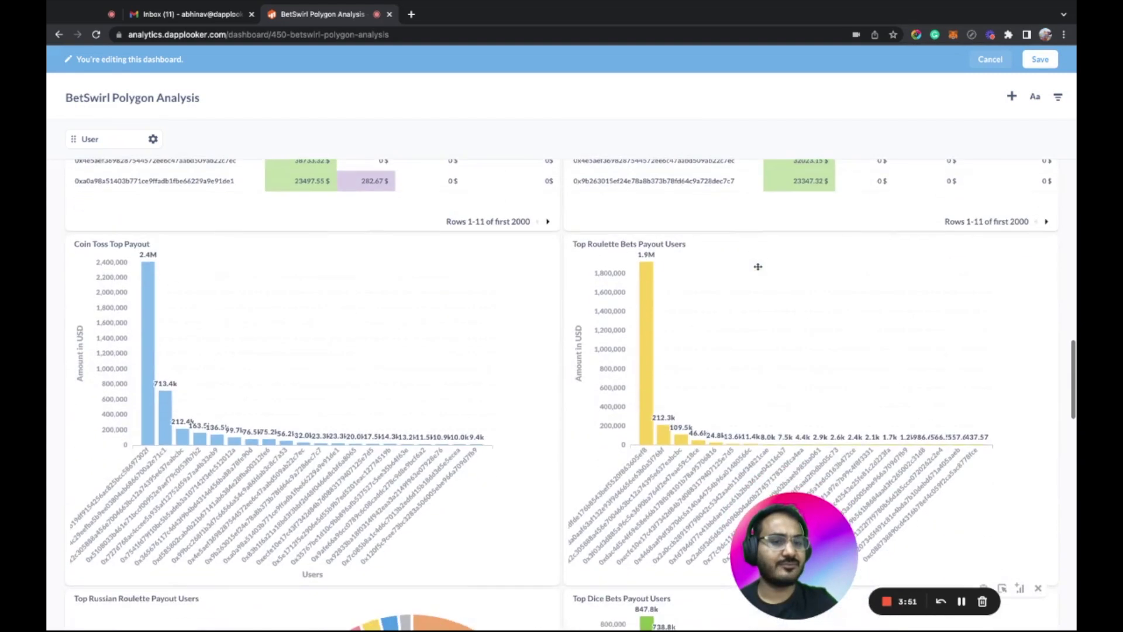
Add the Total Payout and Total Amount of Coin Toss Bets charts and save the dashboard.
{"action": "left_click", "coordinate": [1011, 97]}
{"action": "scroll", "coordinate": [643, 315], "scroll_direction": "down", "scroll_amount": 6}
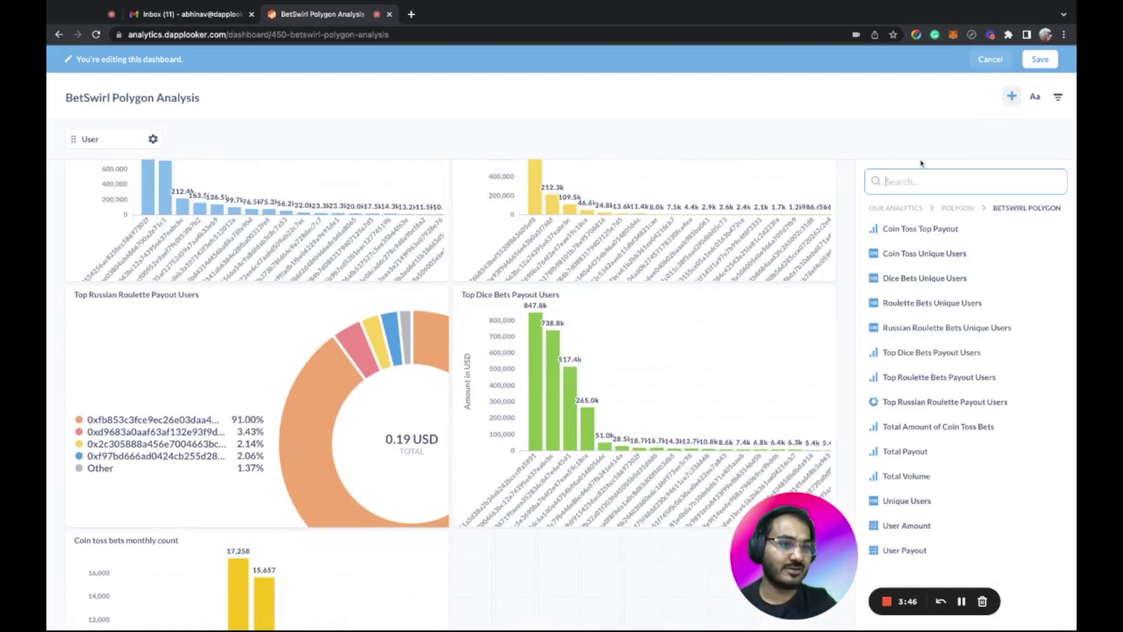
{"action": "left_click", "coordinate": [922, 449]}
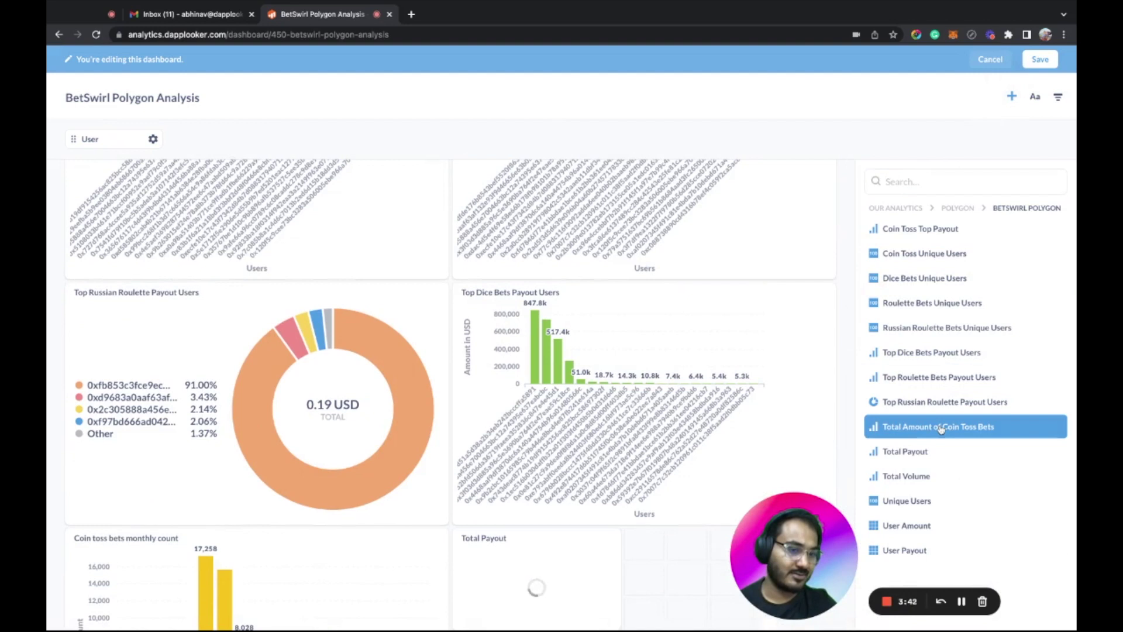
{"action": "scroll", "coordinate": [650, 376], "scroll_direction": "down", "scroll_amount": 6}
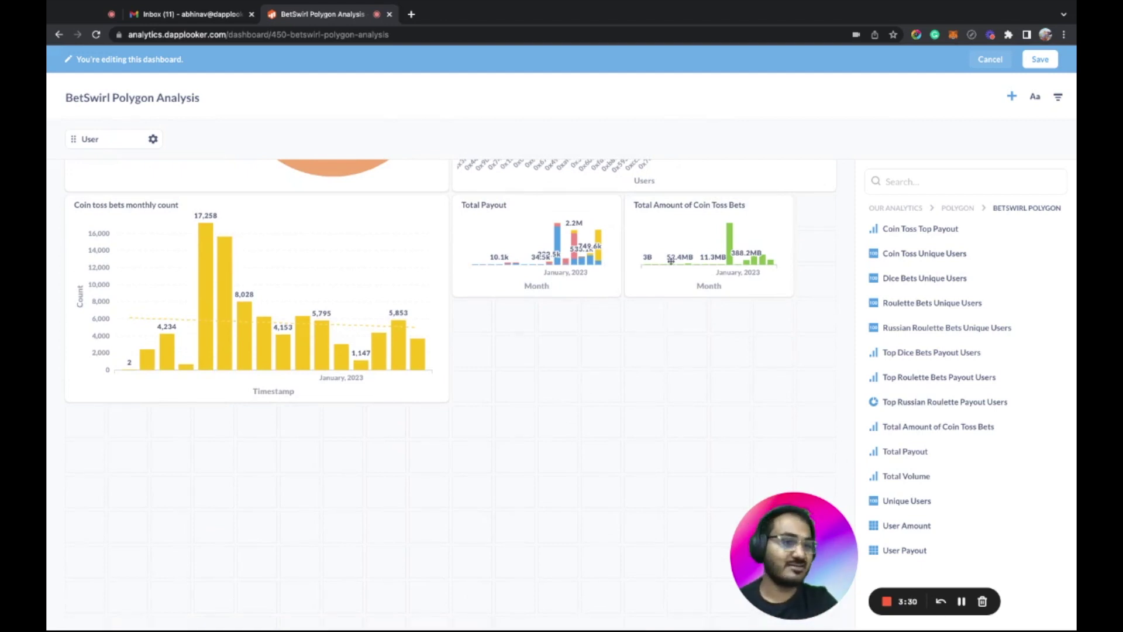
{"action": "scroll", "coordinate": [608, 244], "scroll_direction": "down", "scroll_amount": 10}
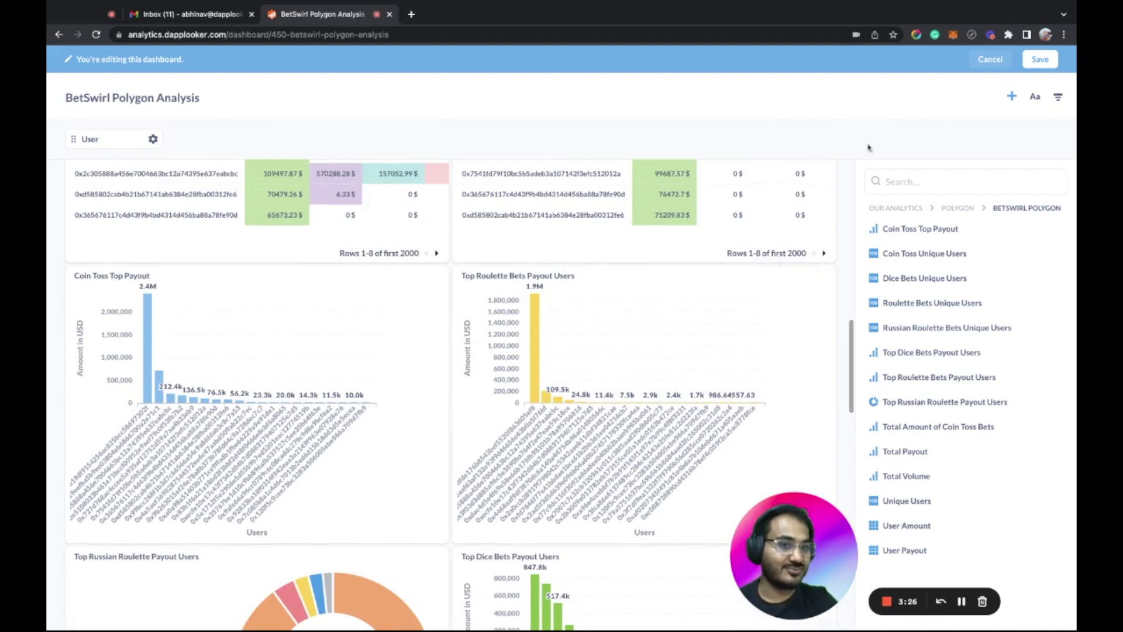
{"action": "left_click", "coordinate": [988, 60]}
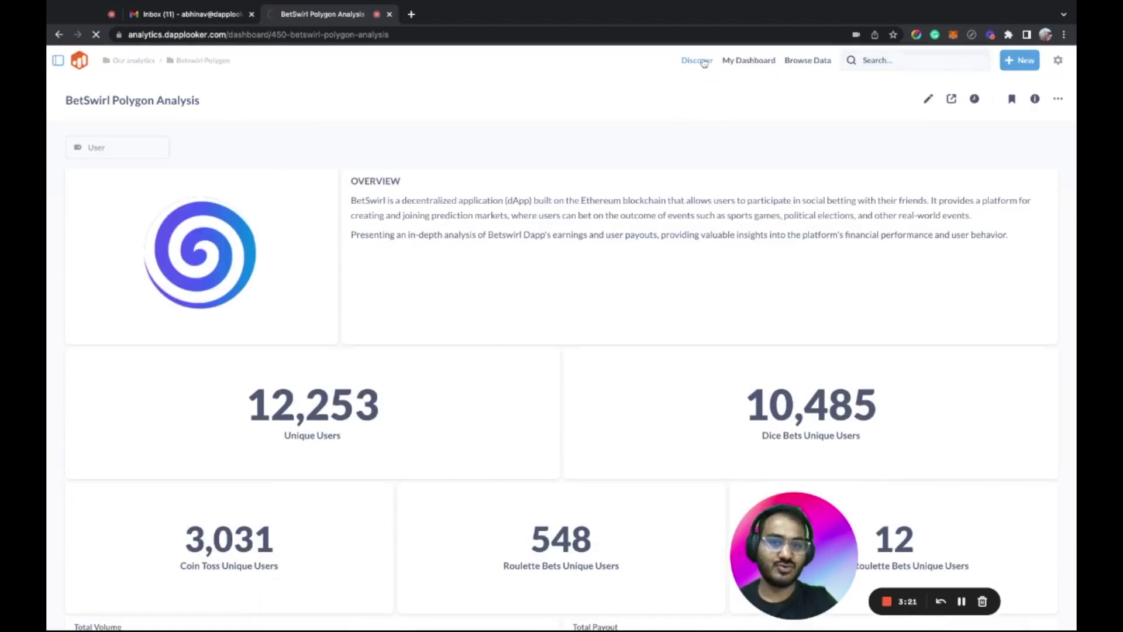
Go to the public Discover site to view the BetSwirl Polygon Analysis dashboard.
{"action": "left_click", "coordinate": [704, 61]}
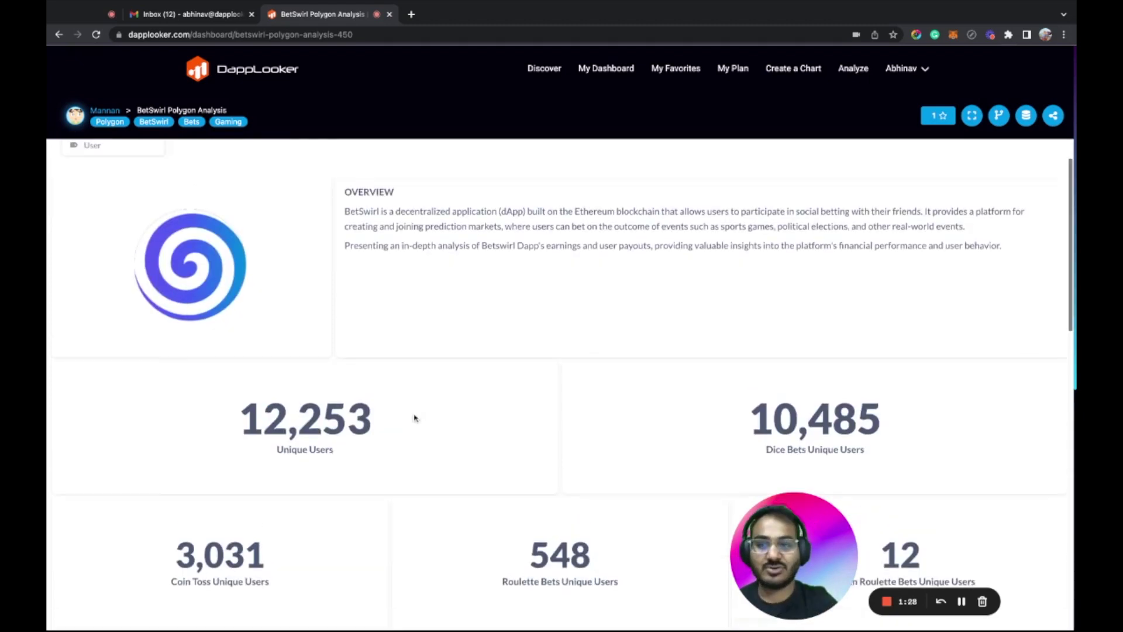
{"action": "scroll", "coordinate": [420, 412], "scroll_direction": "up", "scroll_amount": 1}
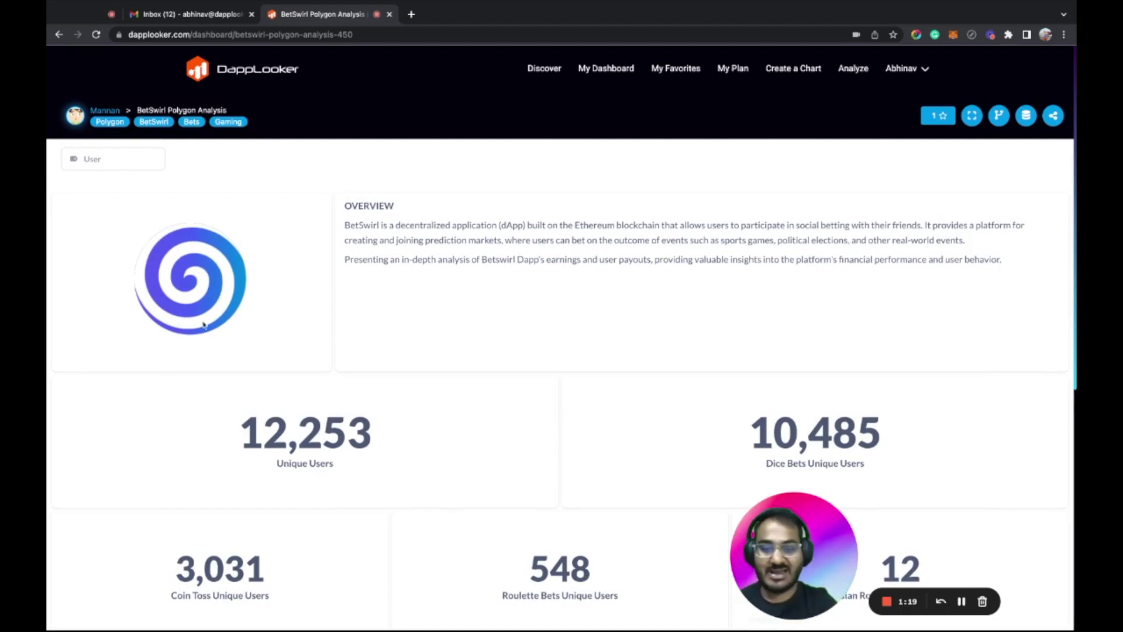
{"action": "scroll", "coordinate": [326, 338], "scroll_direction": "down", "scroll_amount": 3}
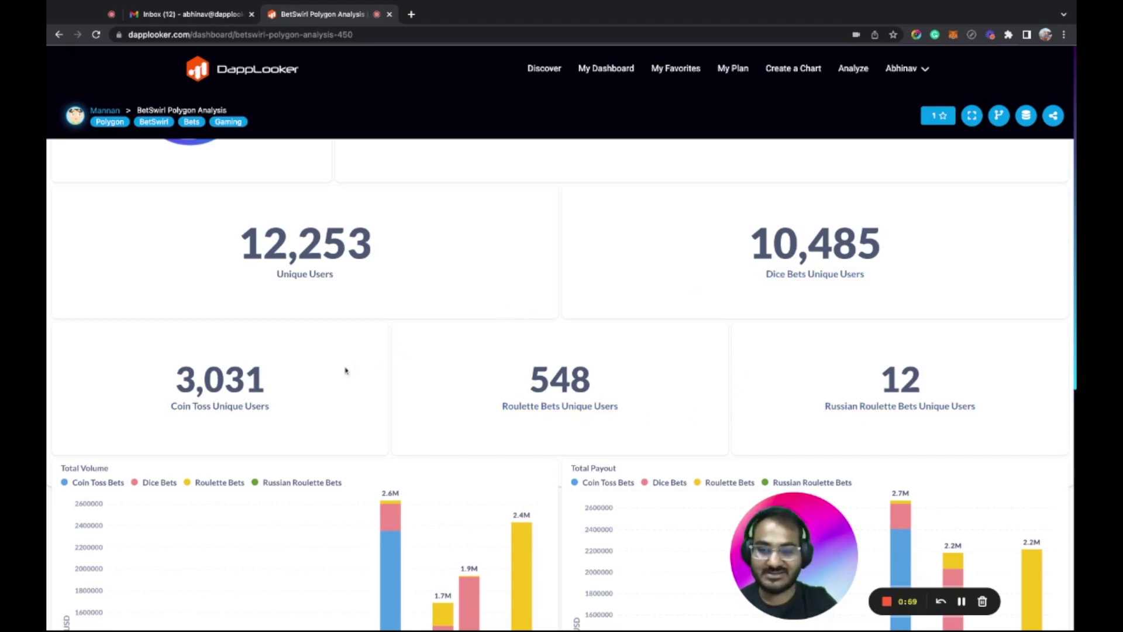
{"action": "scroll", "coordinate": [324, 407], "scroll_direction": "down", "scroll_amount": 5}
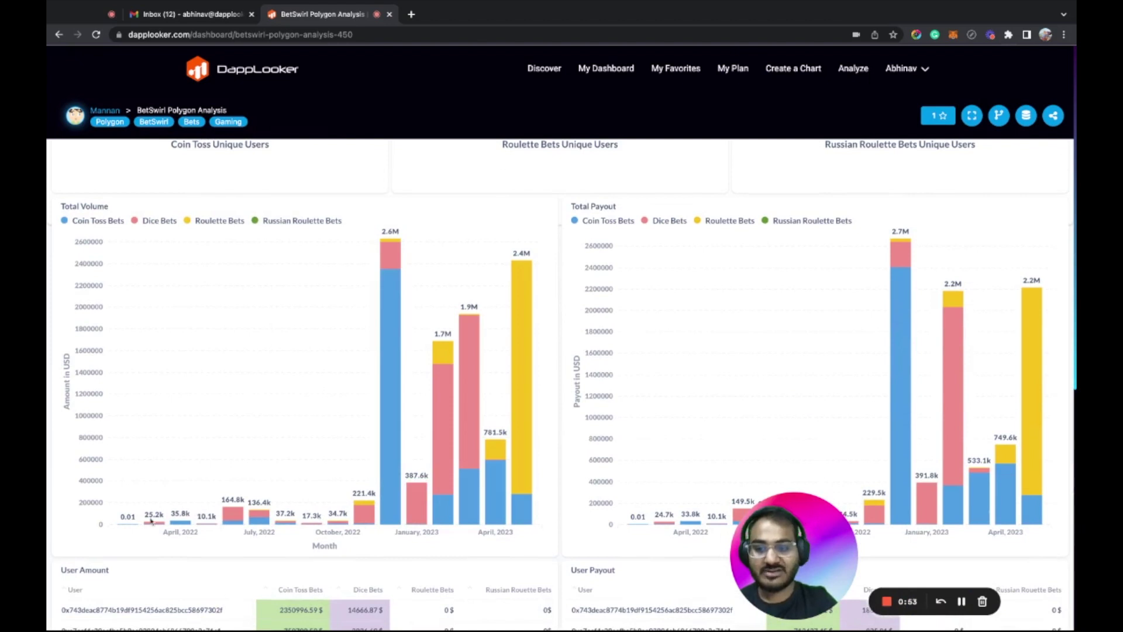
{"action": "mouse_move", "coordinate": [151, 526]}
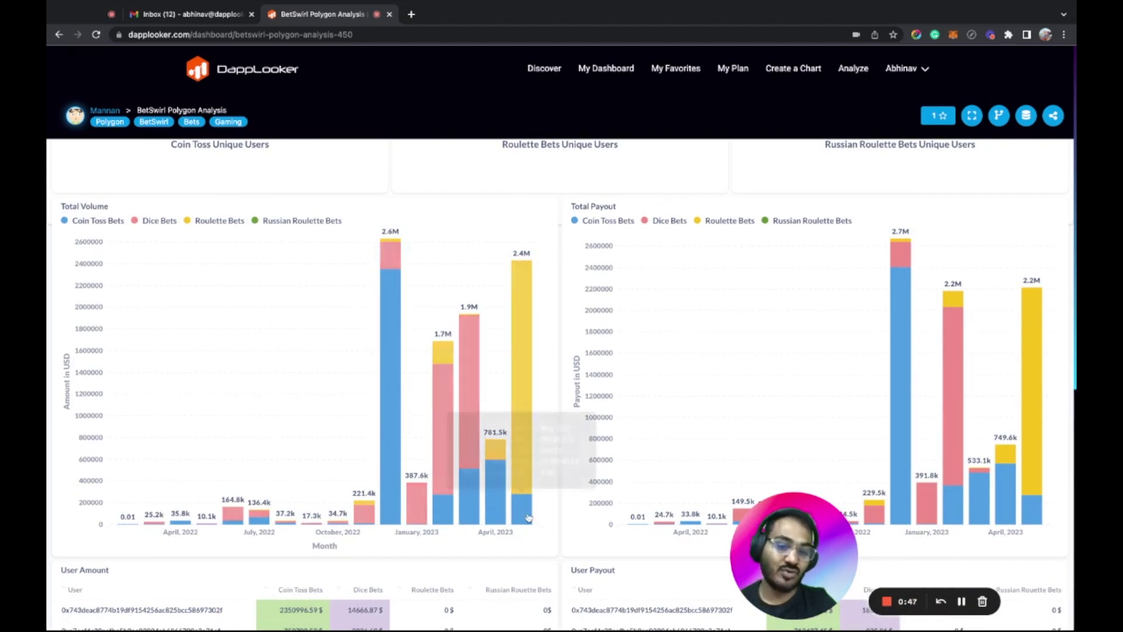
{"action": "mouse_move", "coordinate": [527, 512]}
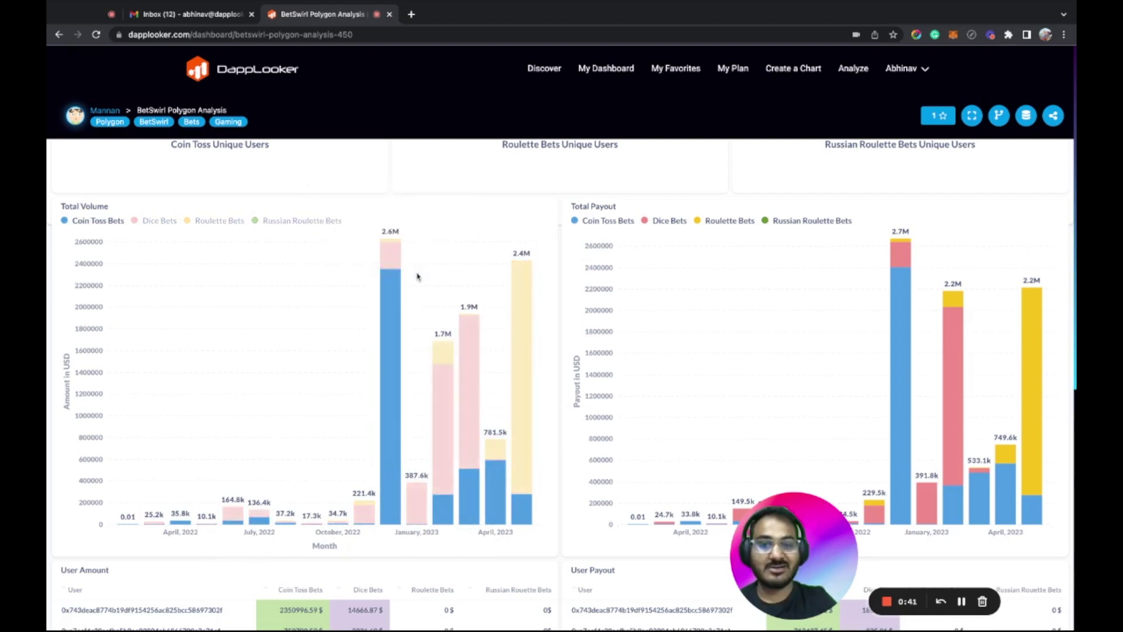
{"action": "mouse_move", "coordinate": [385, 303]}
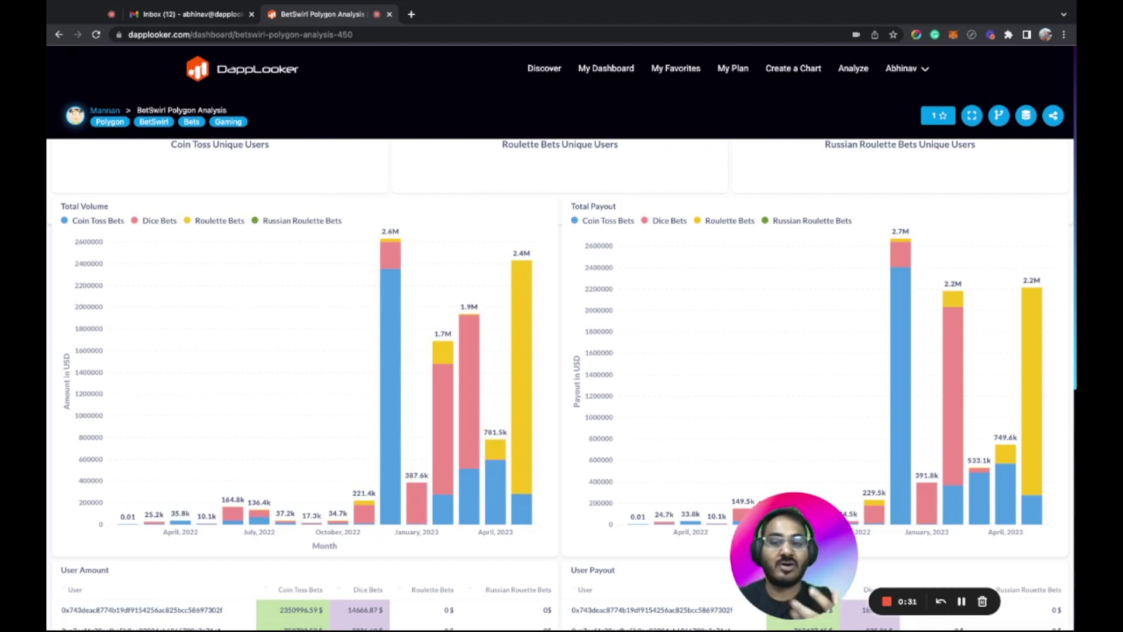
{"action": "mouse_move", "coordinate": [522, 377]}
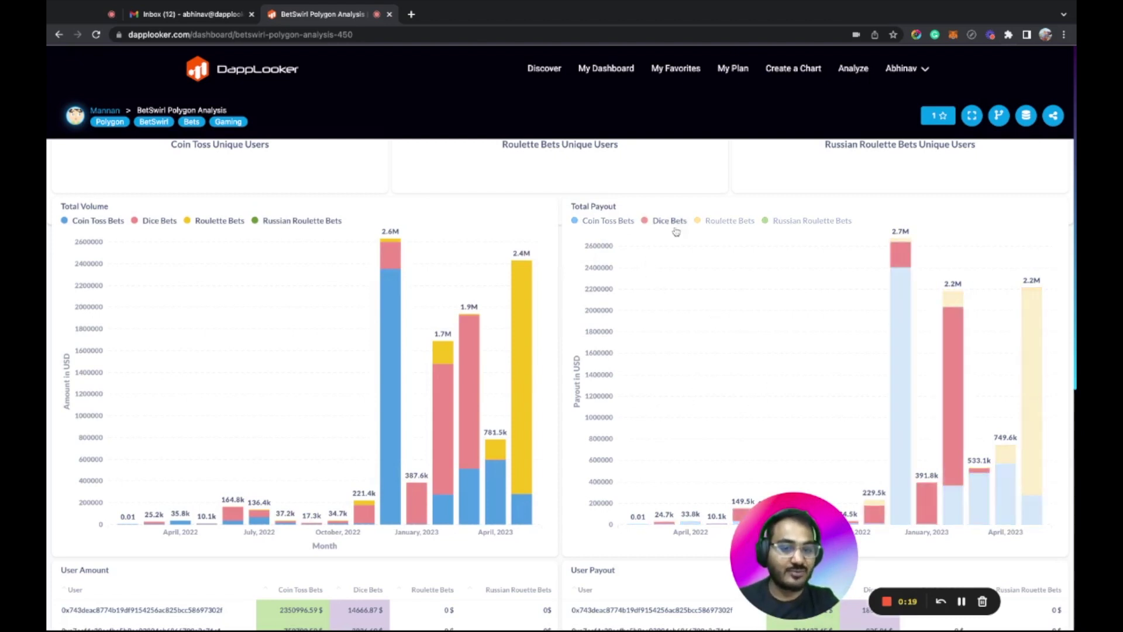
{"action": "scroll", "coordinate": [769, 333], "scroll_direction": "down", "scroll_amount": 1}
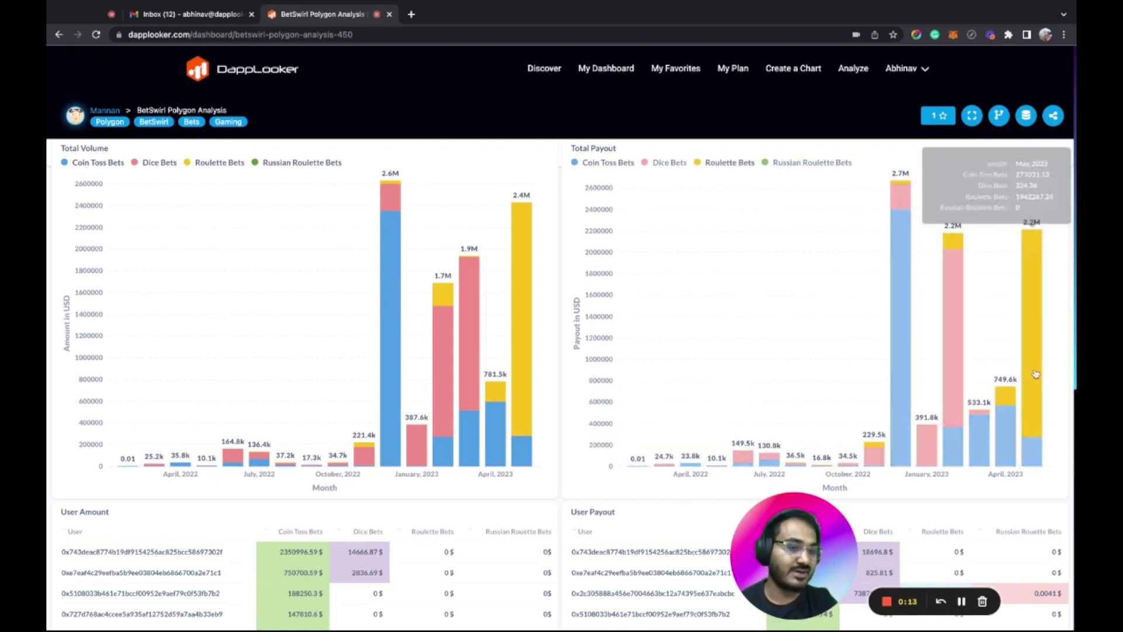
{"action": "mouse_move", "coordinate": [901, 244]}
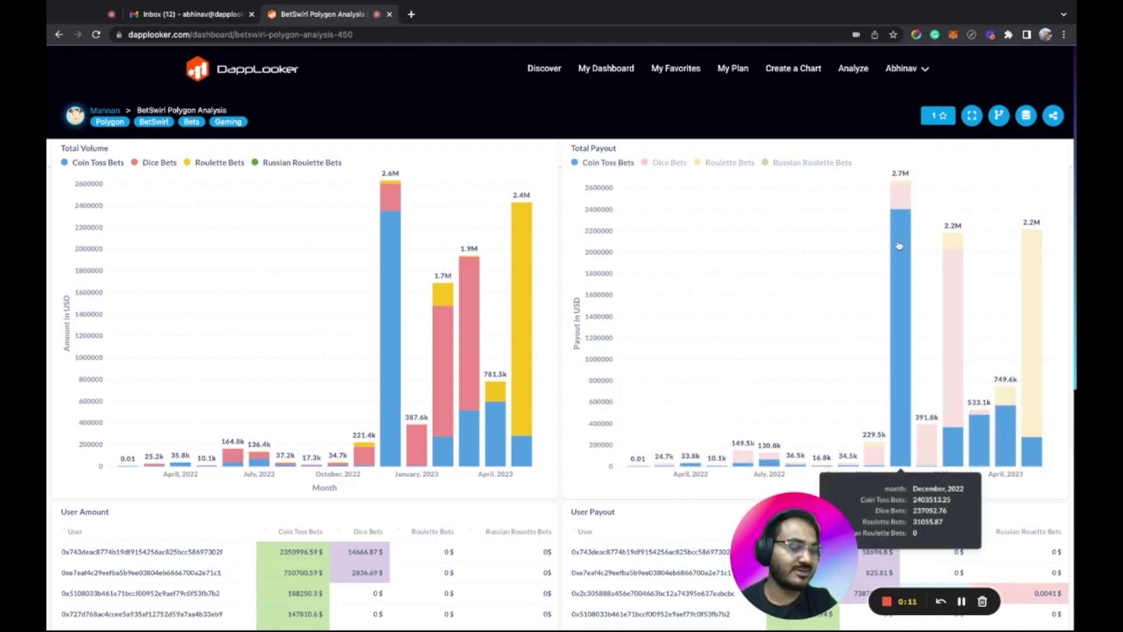